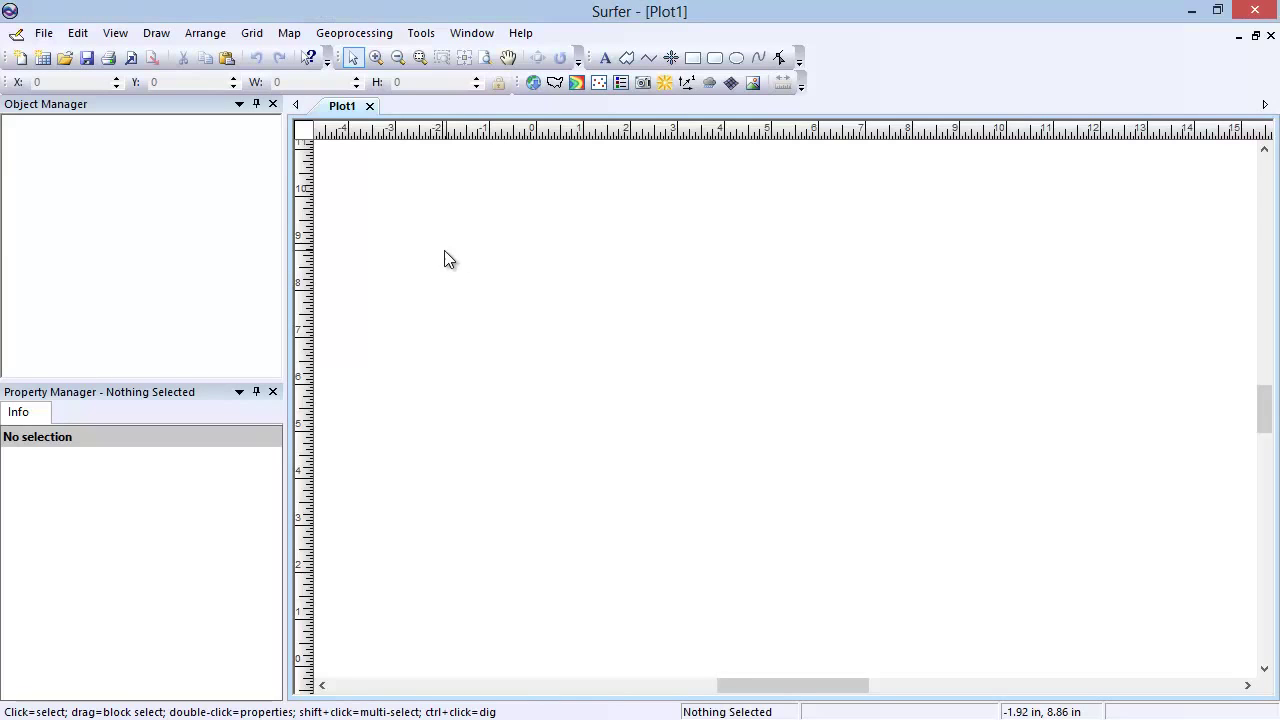
Step: Create a new blank worksheet
click(44, 33)
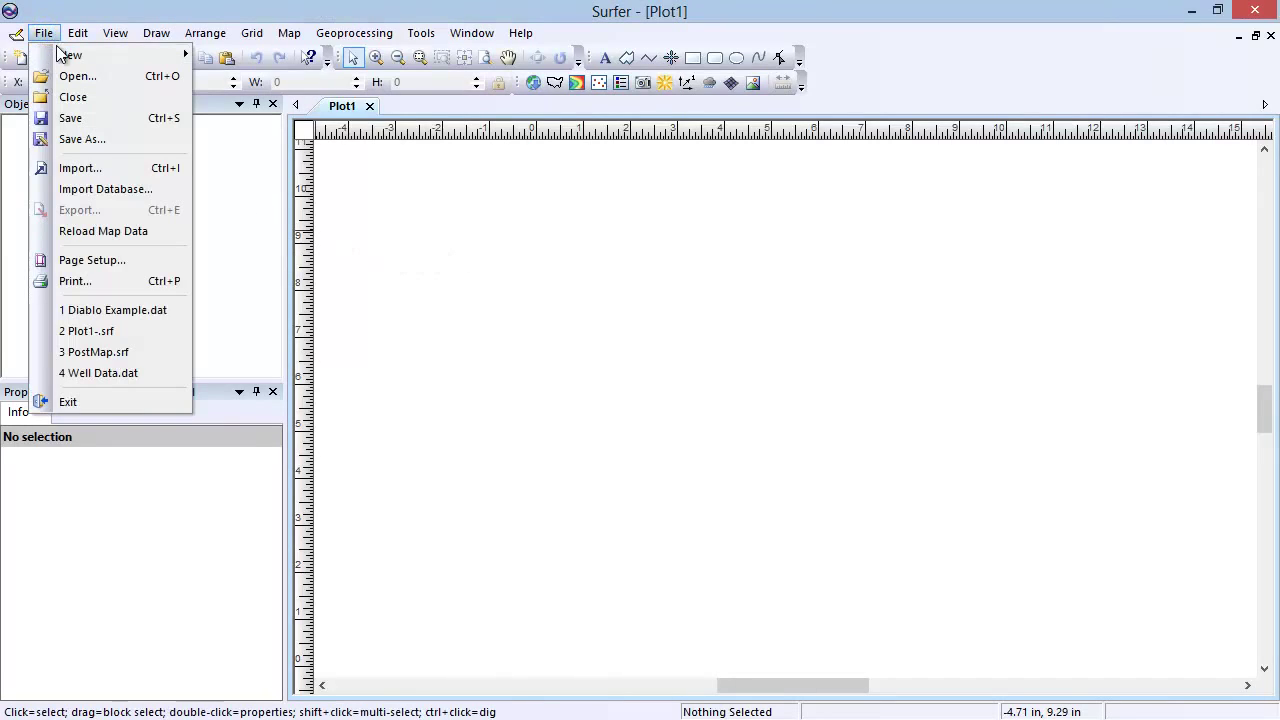
mouse_move(103, 52)
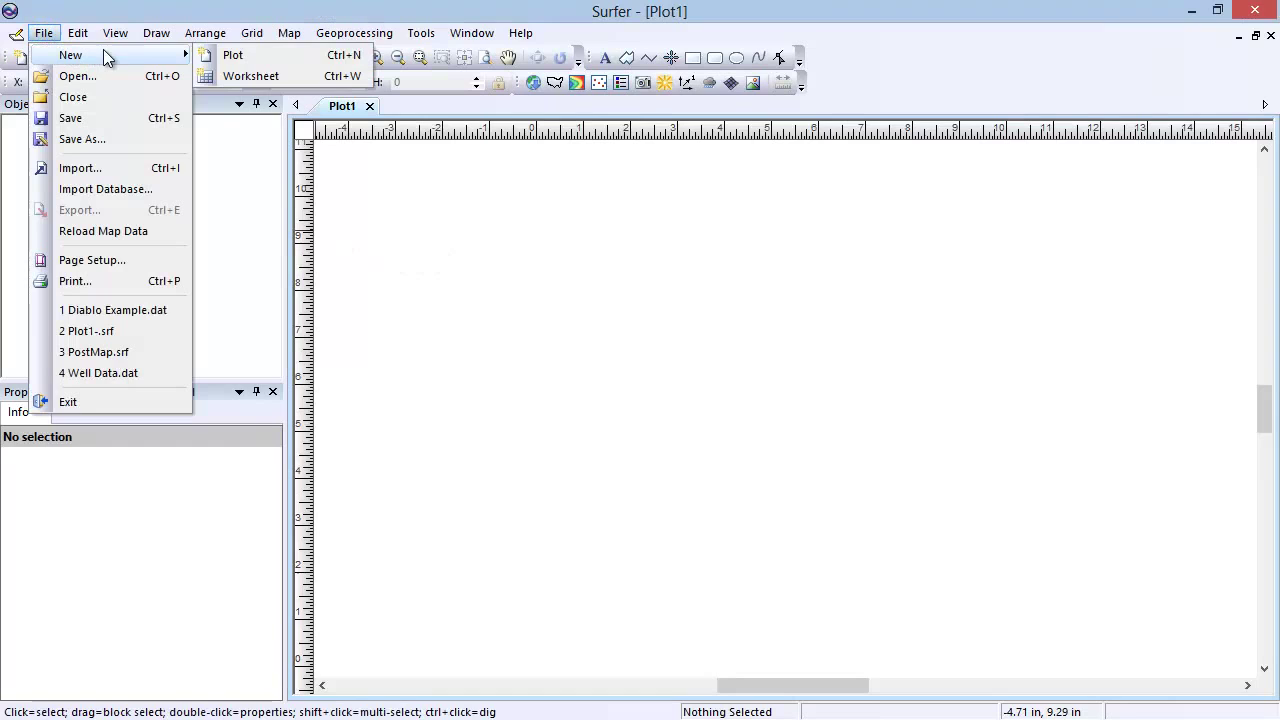
click(287, 76)
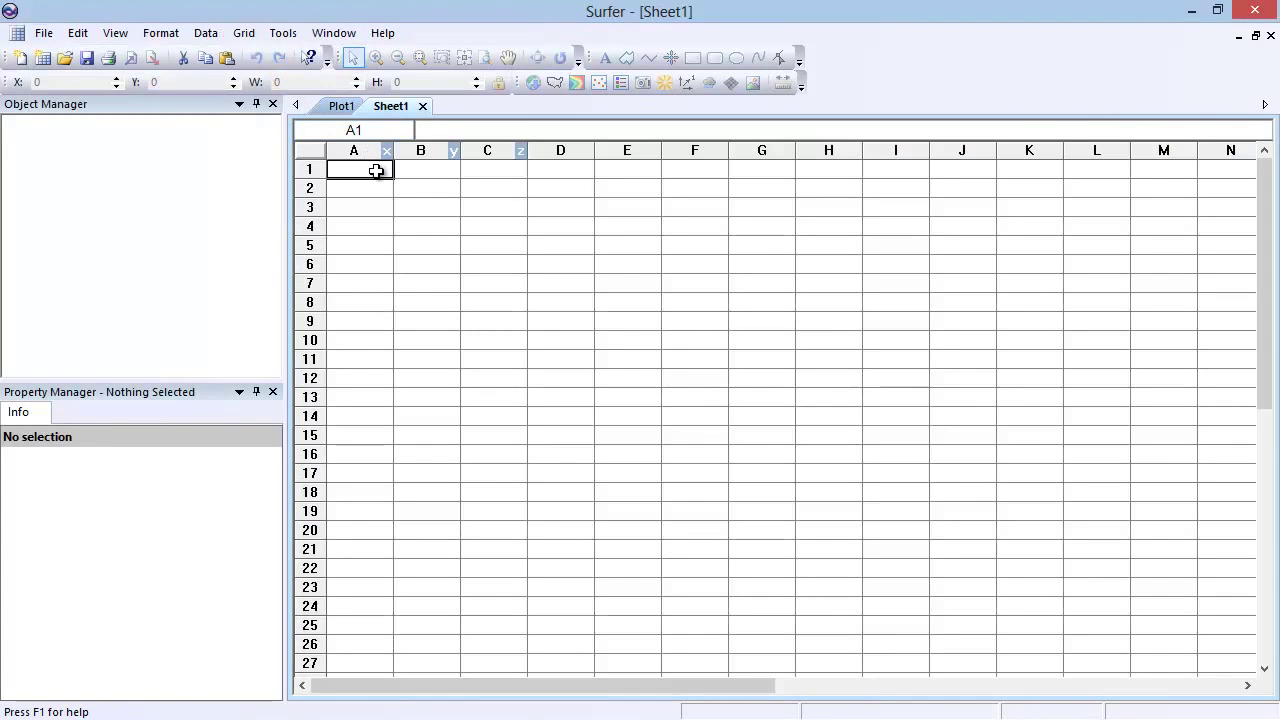
Step: Enter the values 1, 5, 6 and 7 in cells A1 to A4 of the new worksheet
text(1)
key(Return)
text(5)
key(Return)
text(6)
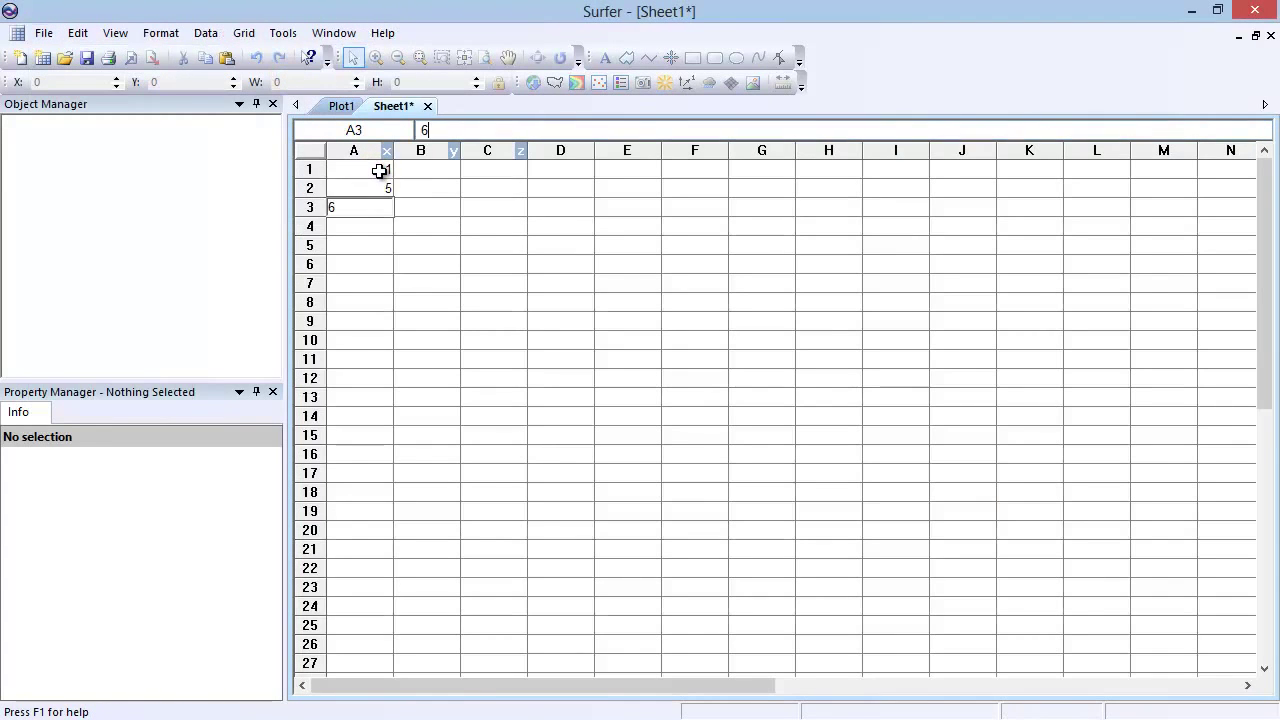
key(Return)
text(7)
key(Return)
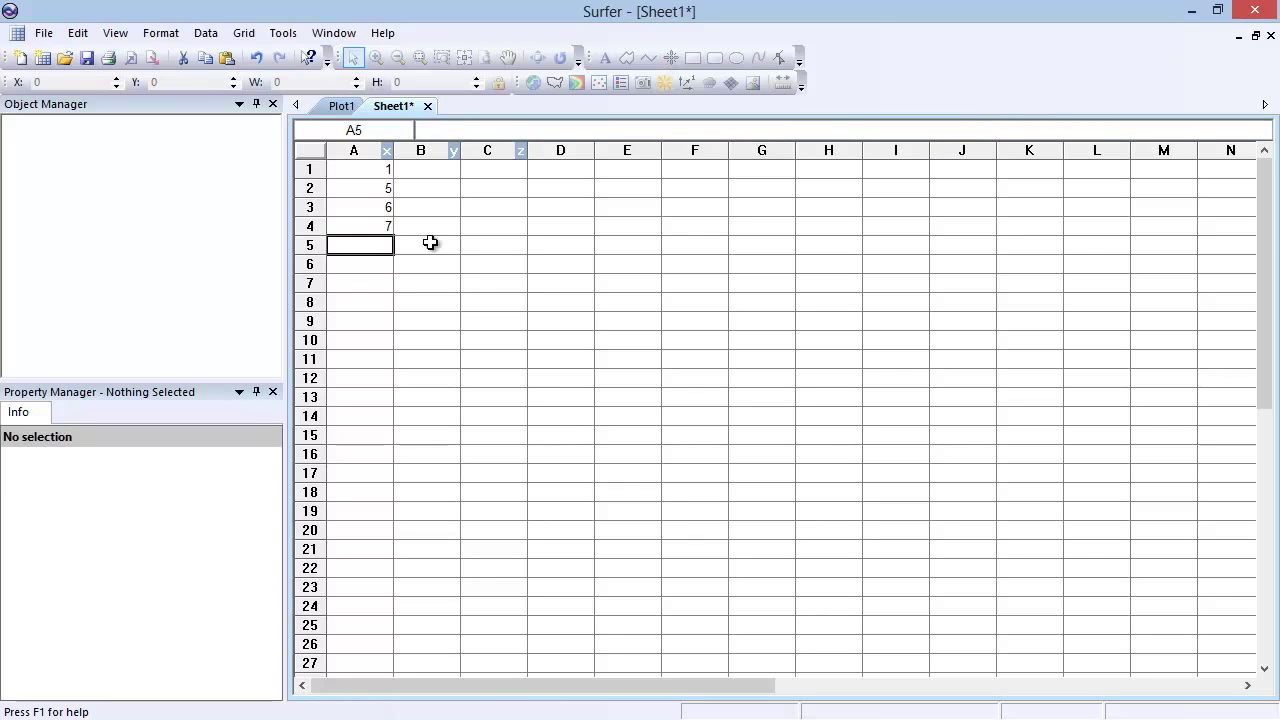
Step: Open the data file Diablo Example.dat from the Samples folder
click(46, 33)
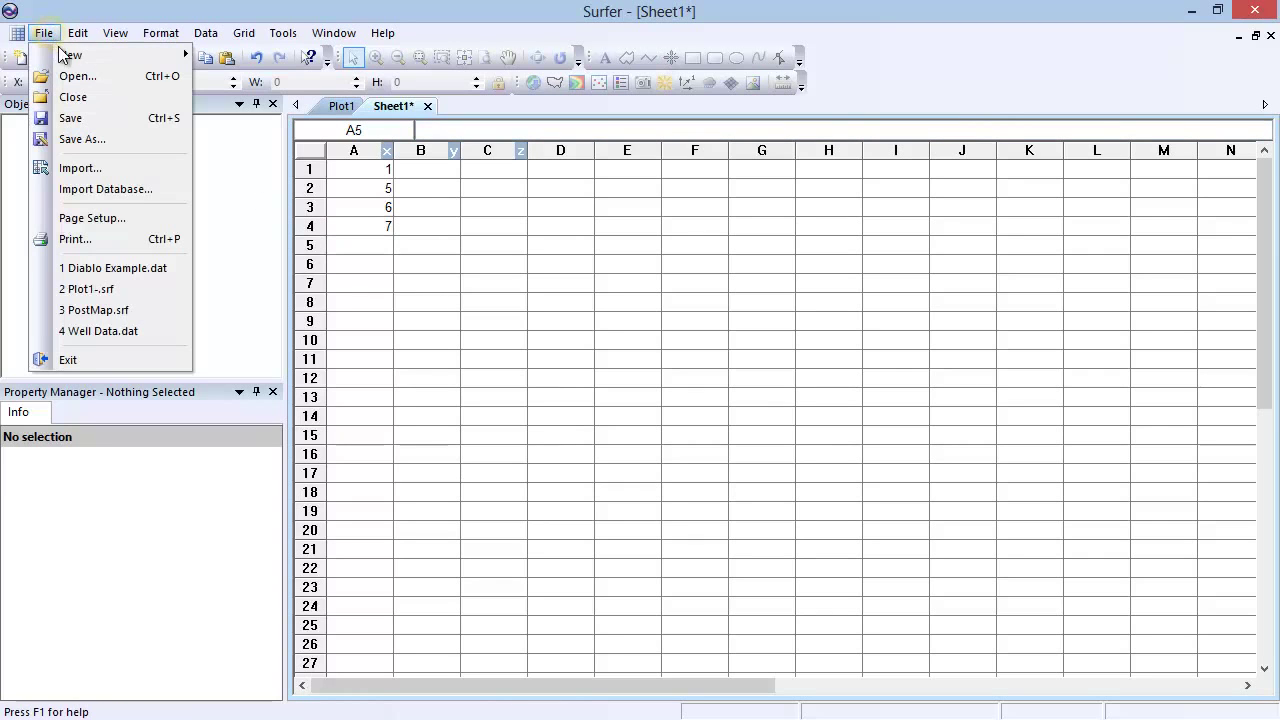
click(127, 77)
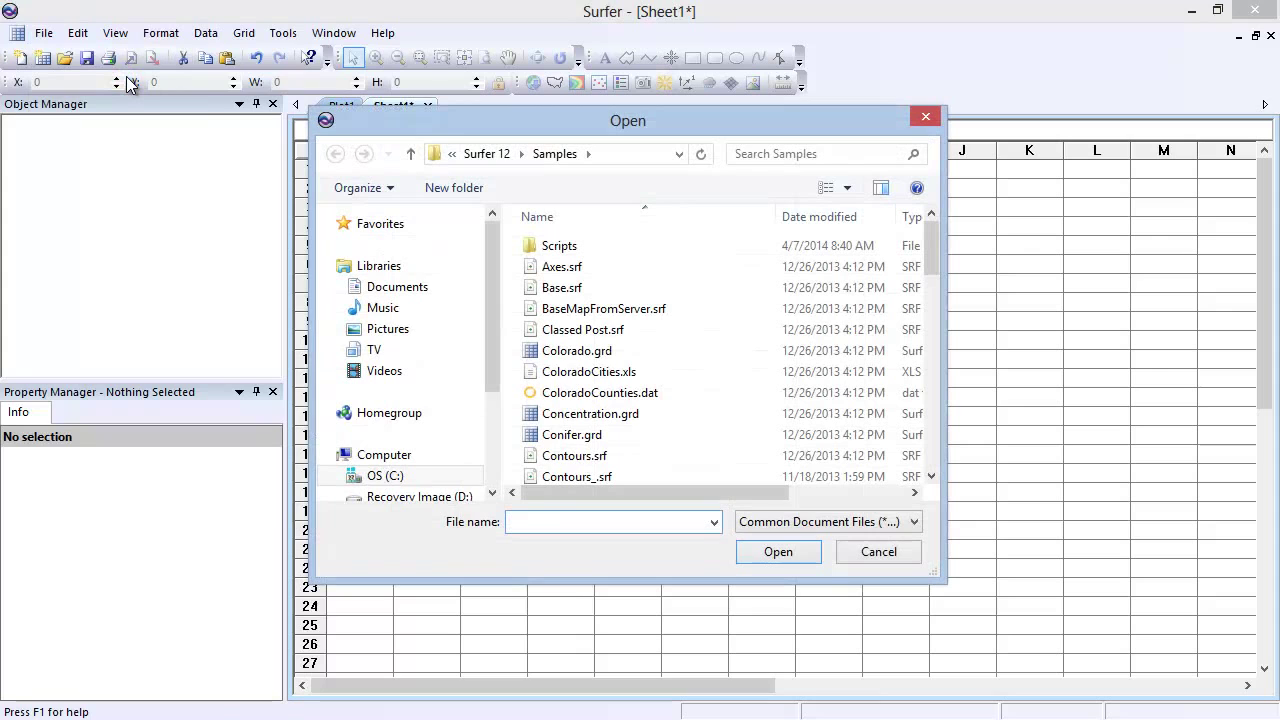
drag(933, 263, 929, 301)
click(719, 467)
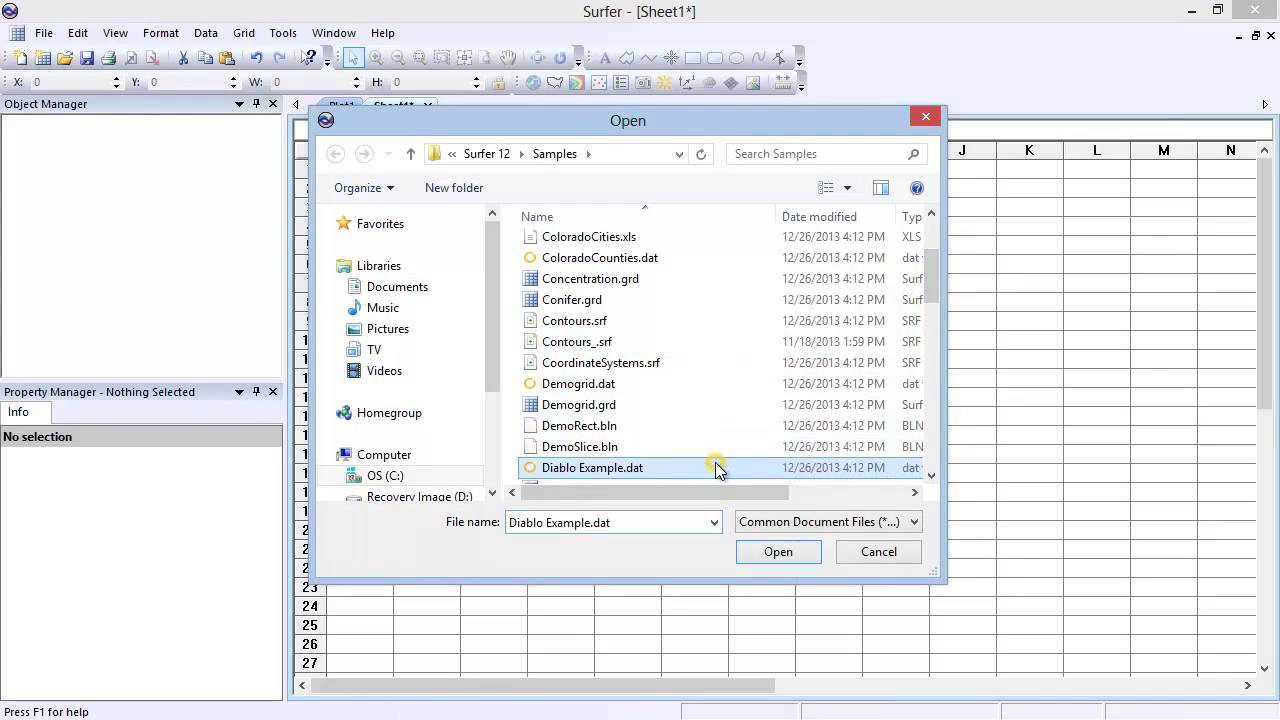
click(778, 552)
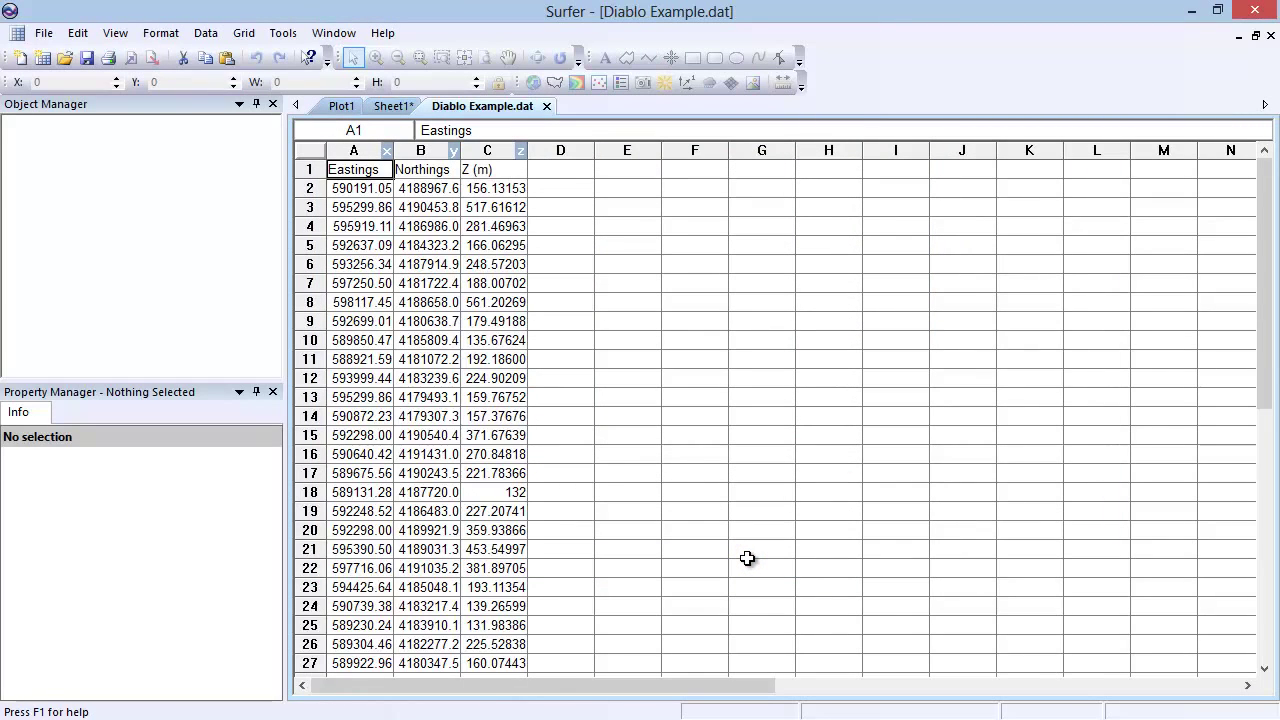
Step: Apply a column-variable Transform to rows 1 to 38 with the equation D=C*3.2808
click(90, 35)
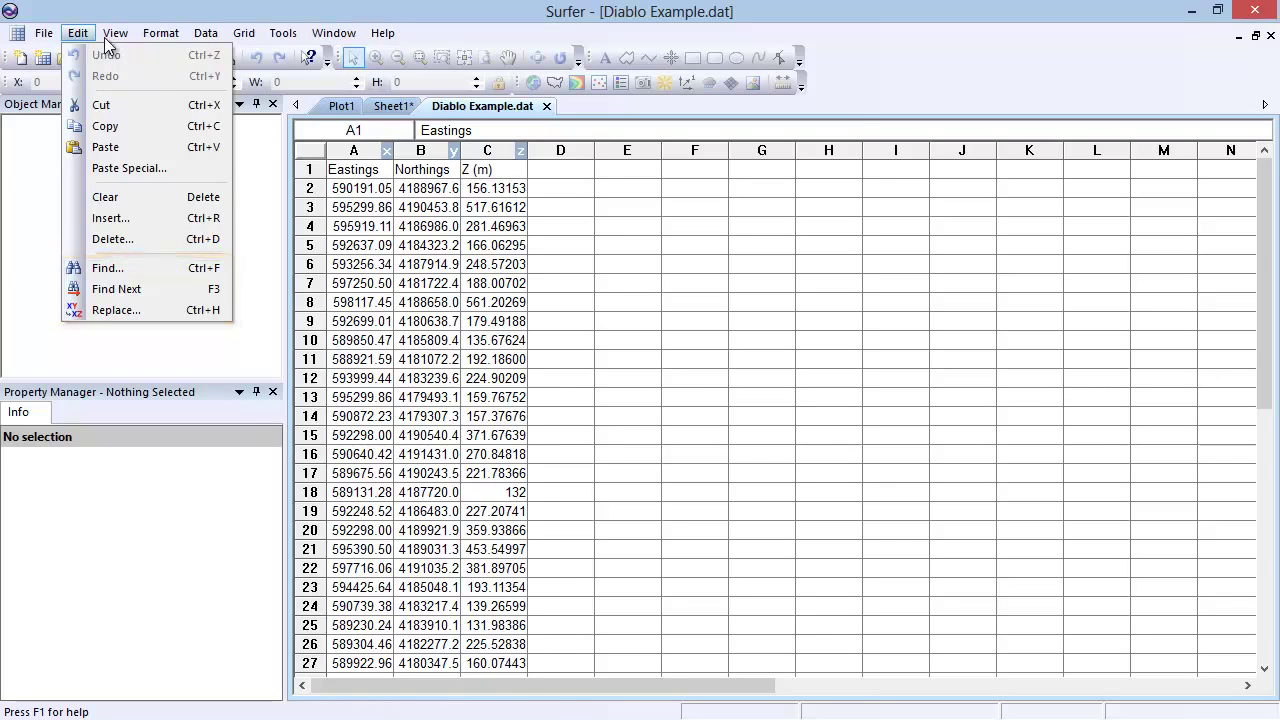
mouse_move(153, 40)
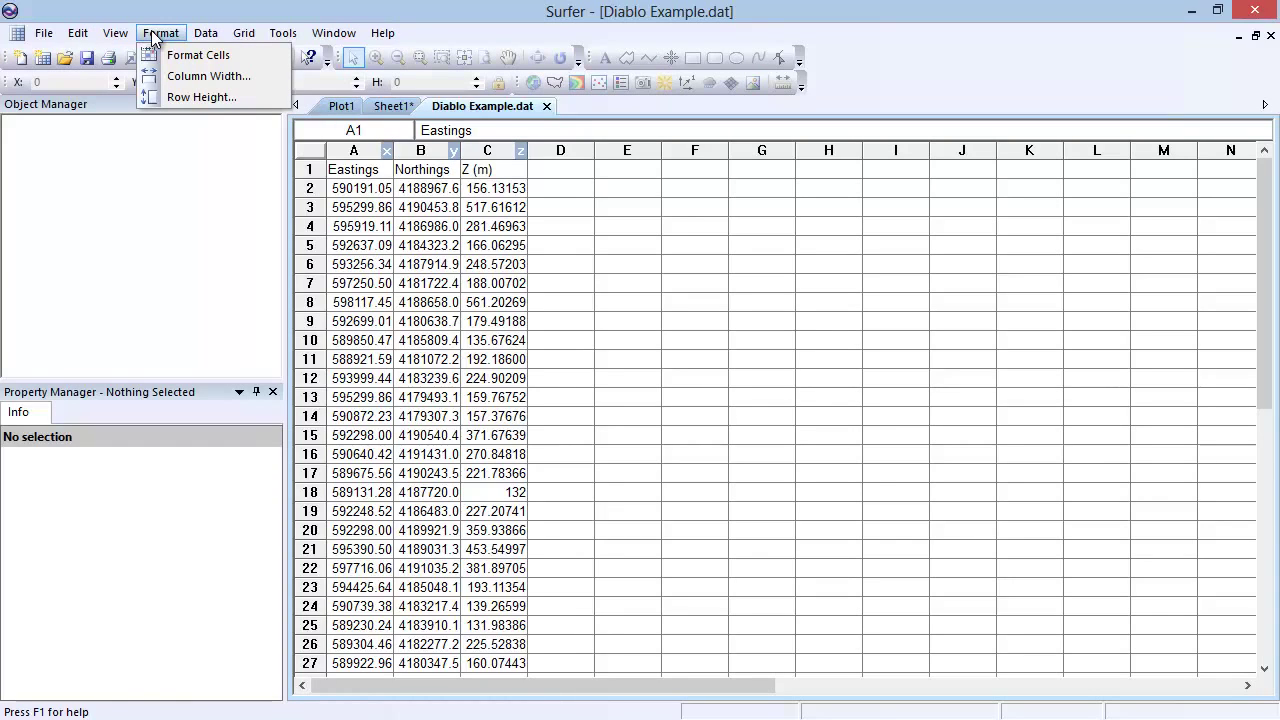
mouse_move(202, 37)
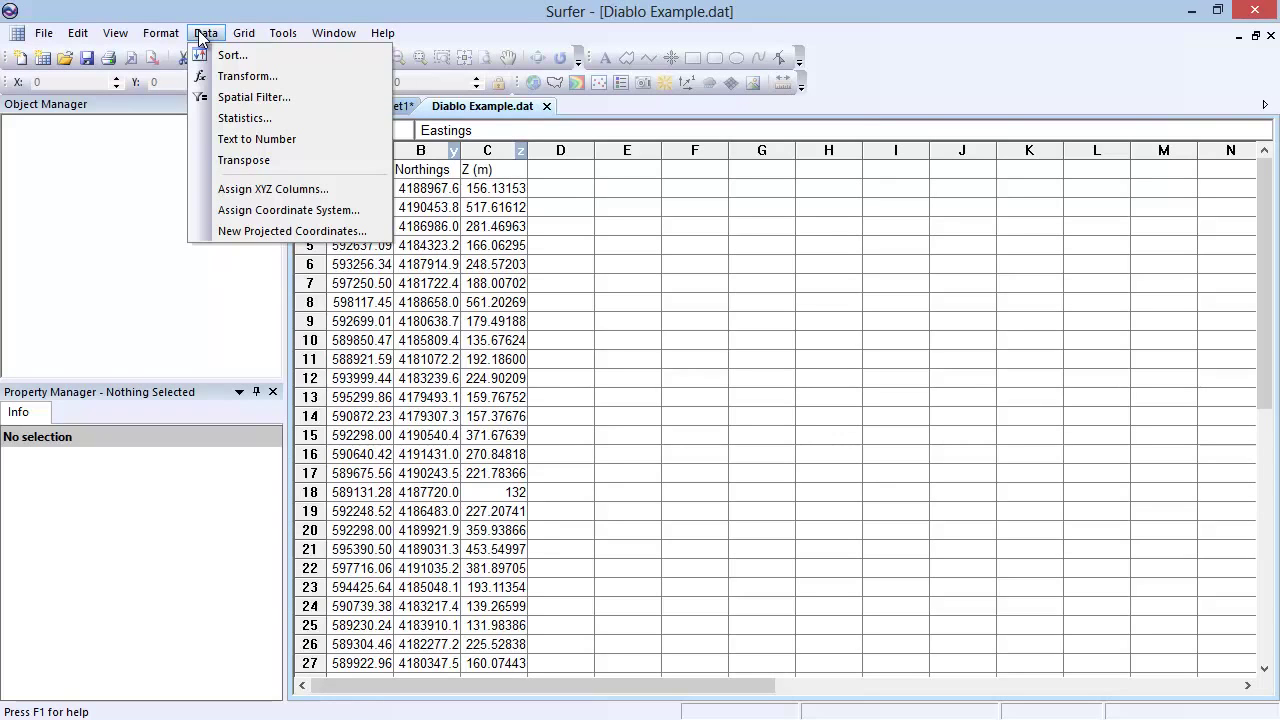
click(262, 77)
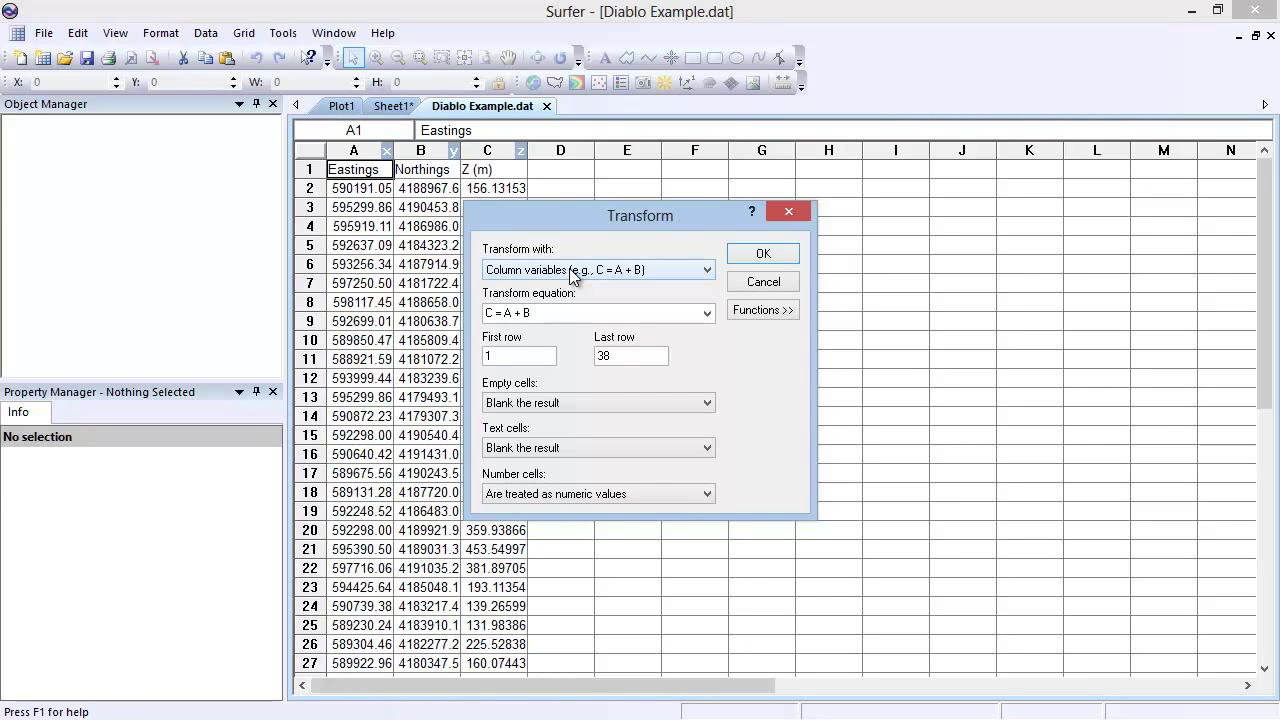
click(566, 312)
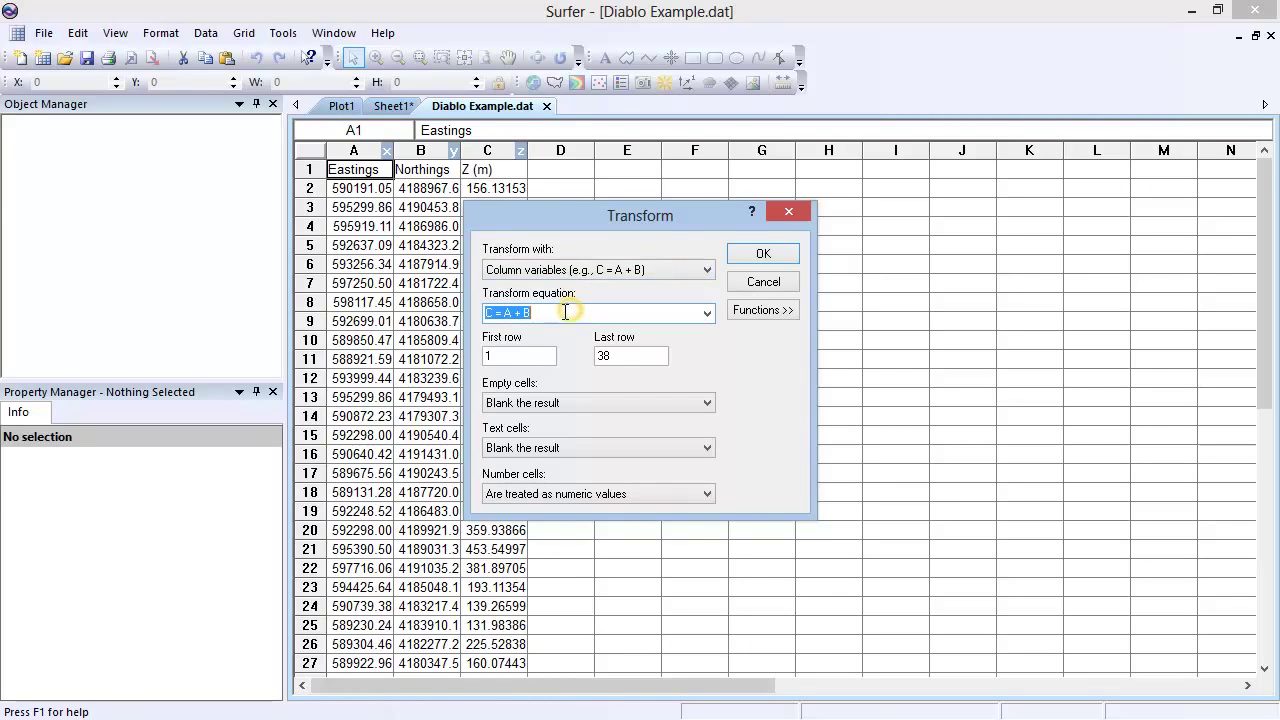
text(D=)
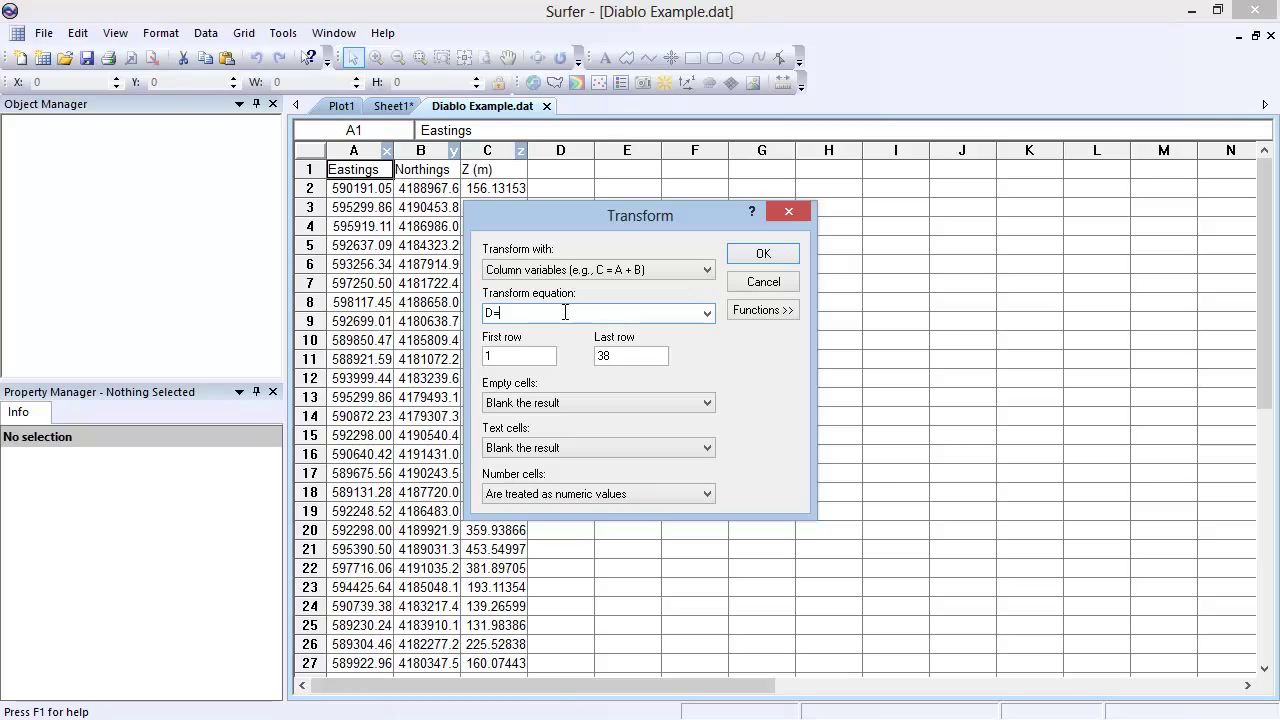
text(C*3.2808)
click(763, 256)
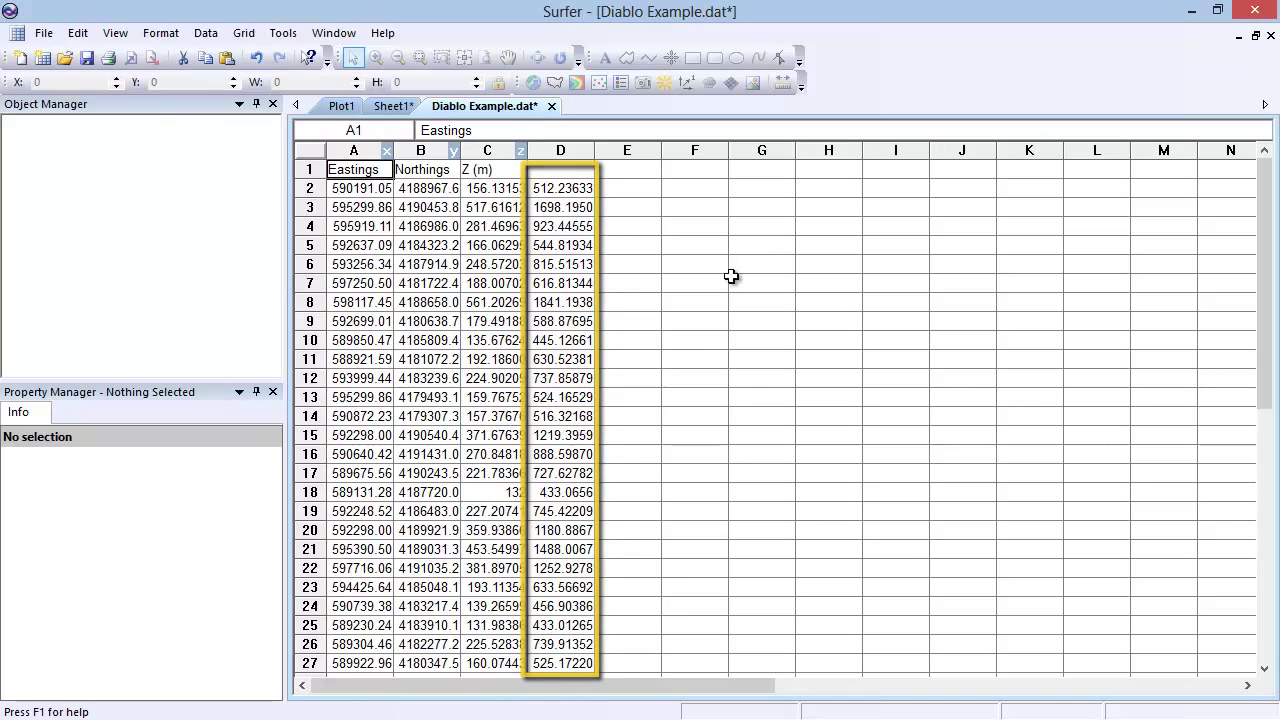
Step: Run a Spatial Filter with Column D as the Z input and the data exclusion filter Z<500 OR Z>1400, outputting to columns E, F and G
click(203, 33)
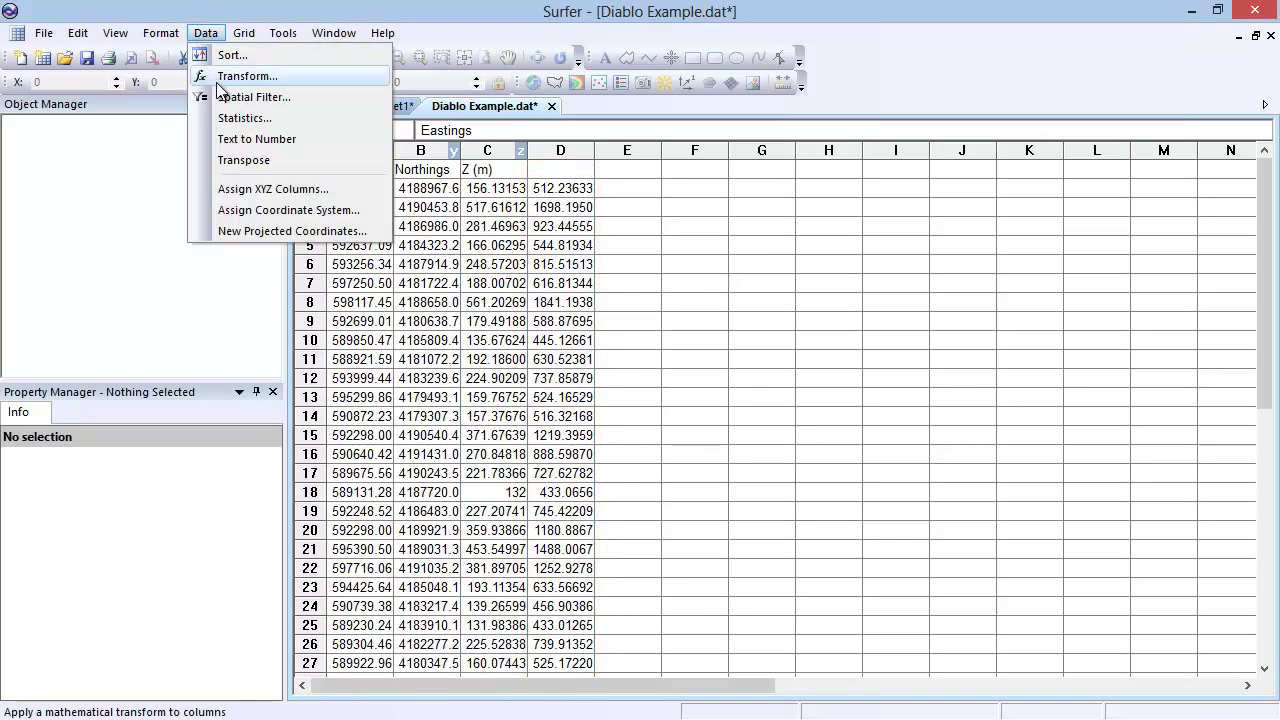
click(330, 97)
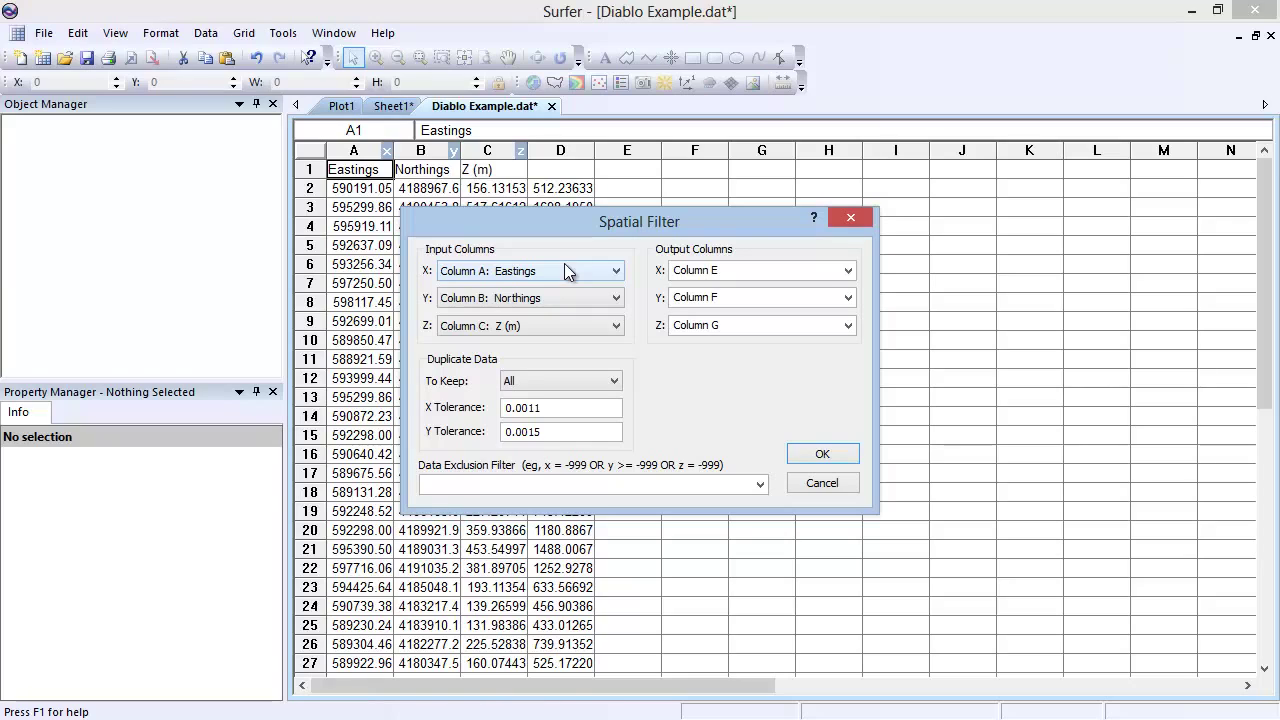
click(565, 327)
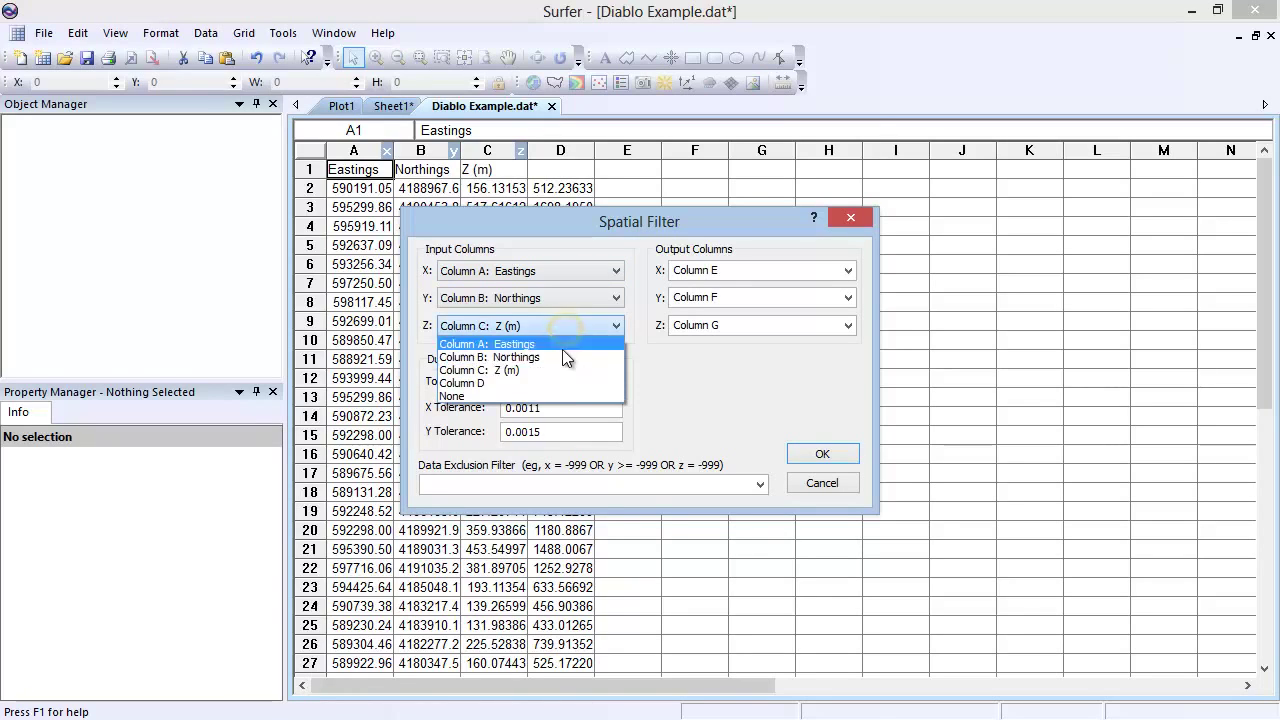
click(561, 385)
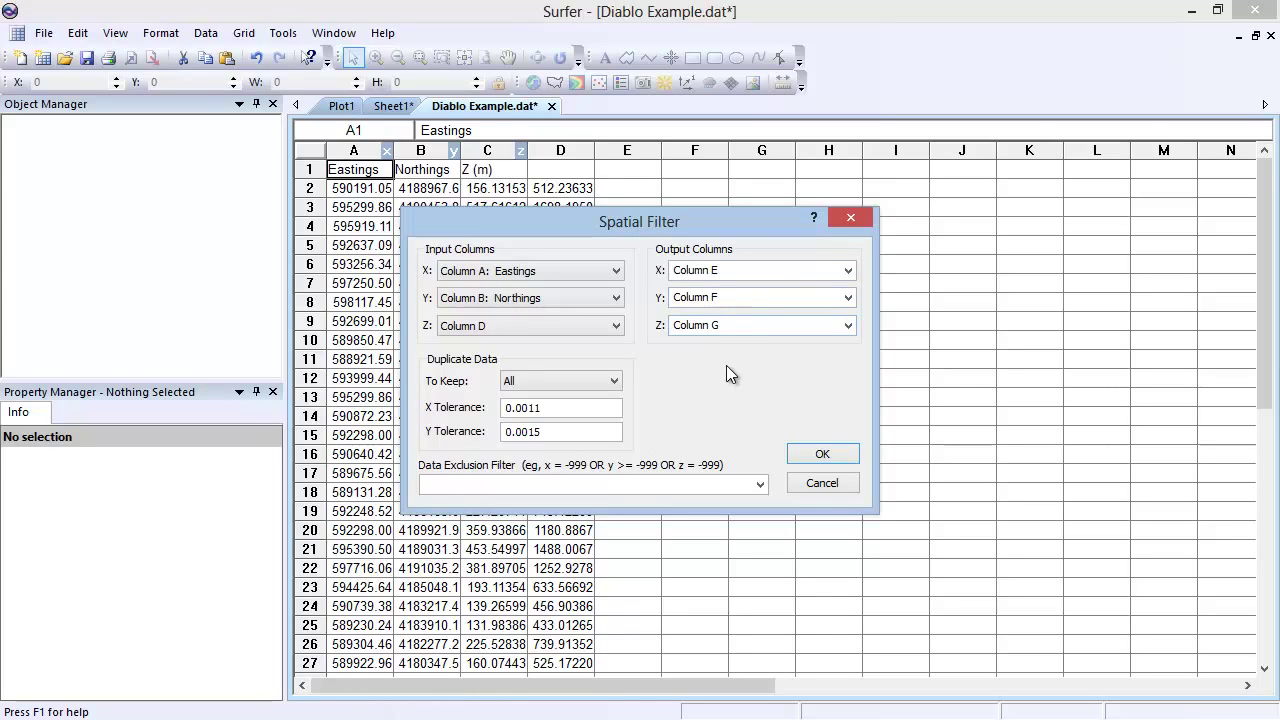
click(607, 484)
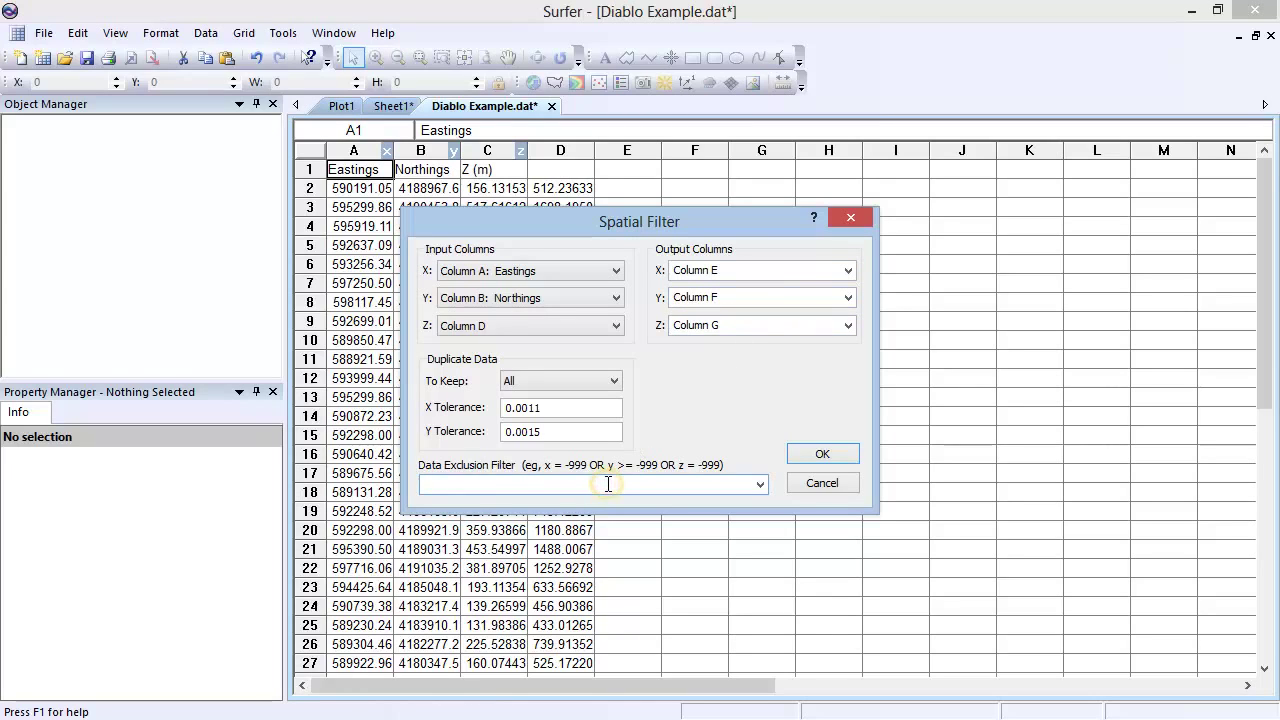
text(Z<5)
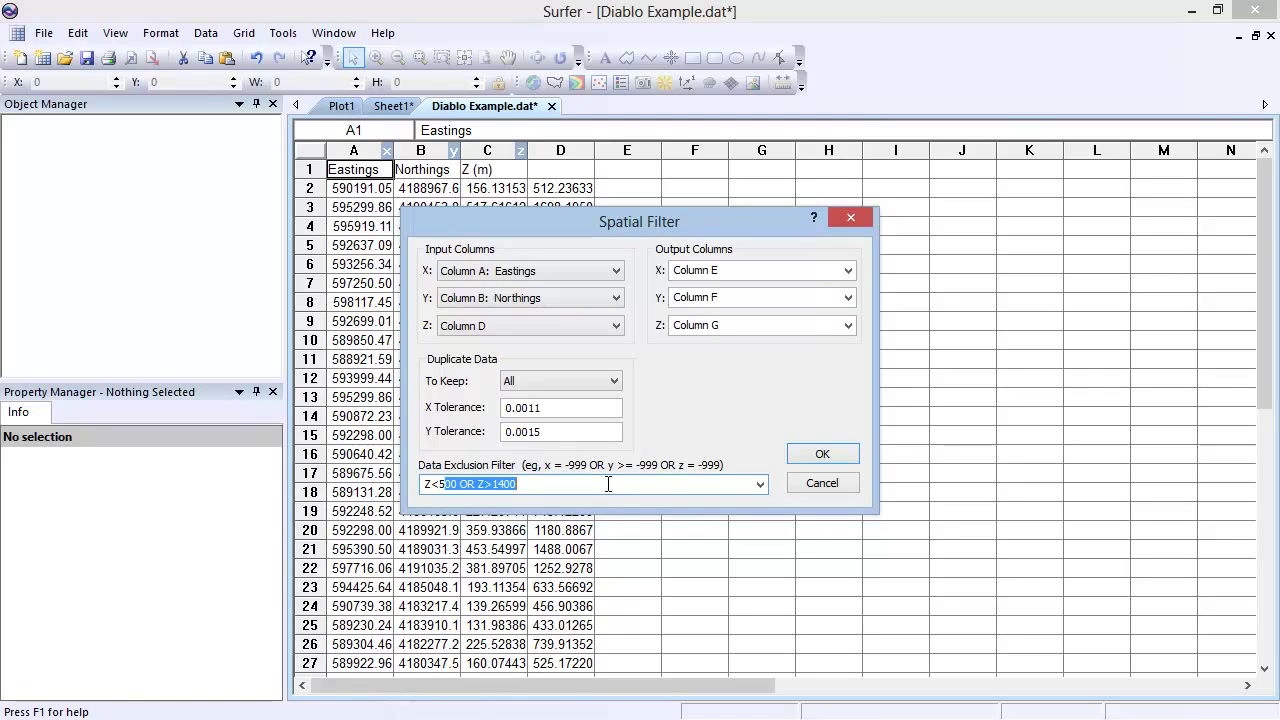
text(00 OR Z>1400)
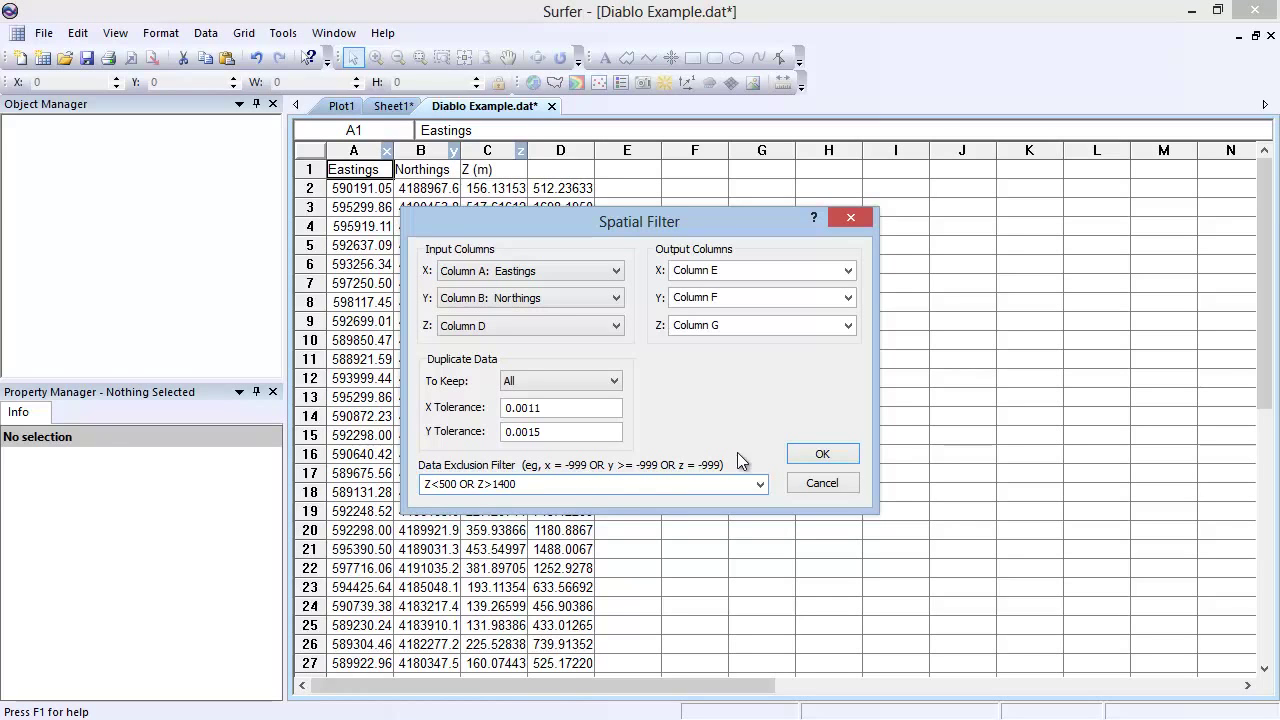
click(814, 456)
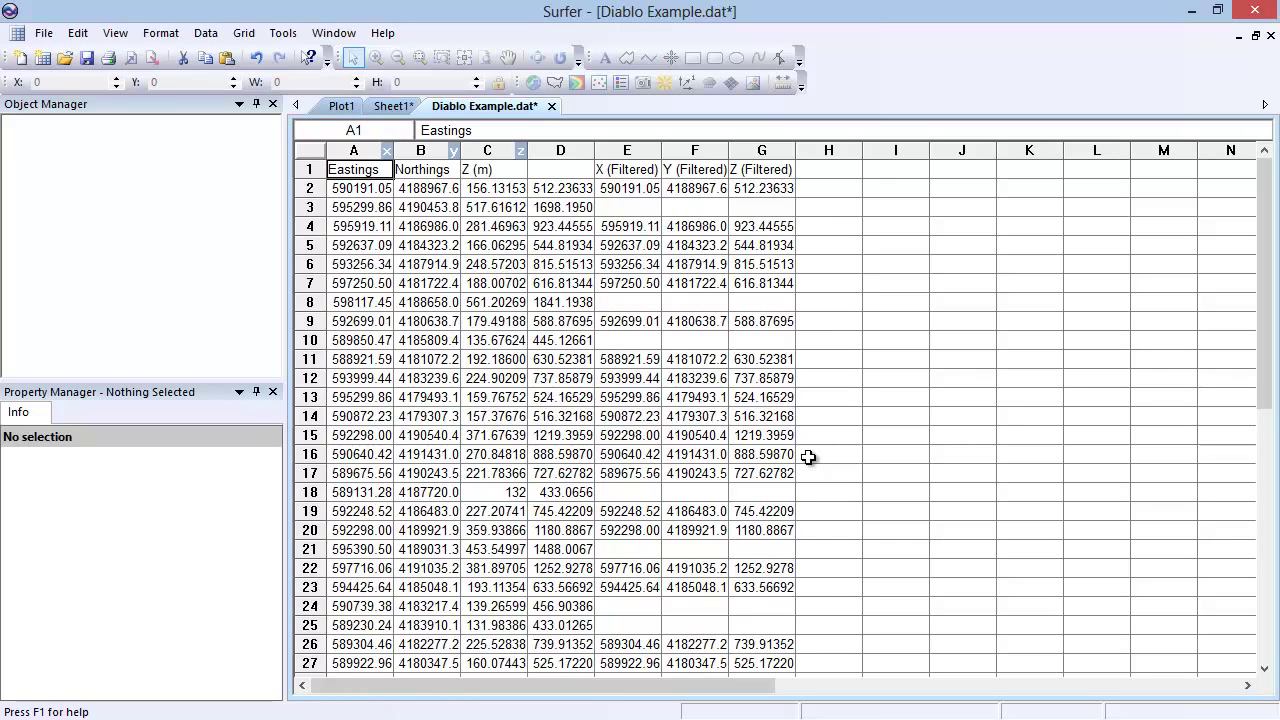
Step: Compute sample statistics for column D, view the results in a window and close it
click(543, 152)
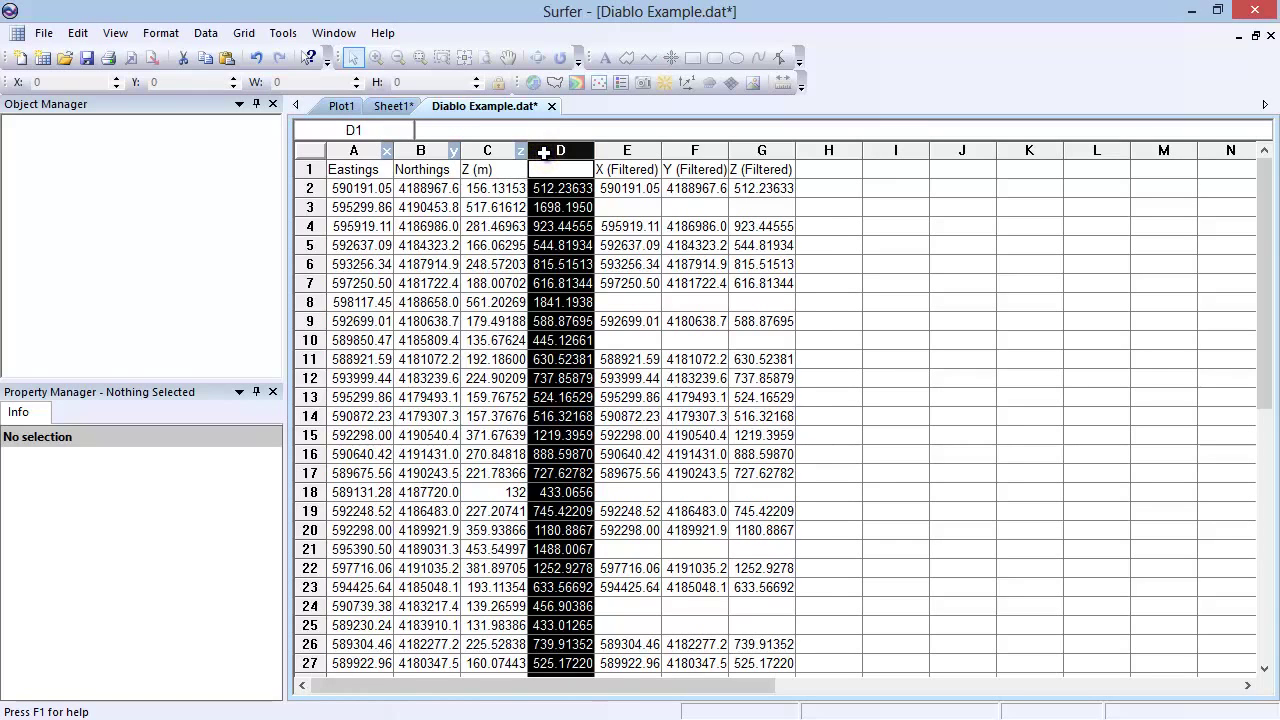
click(206, 33)
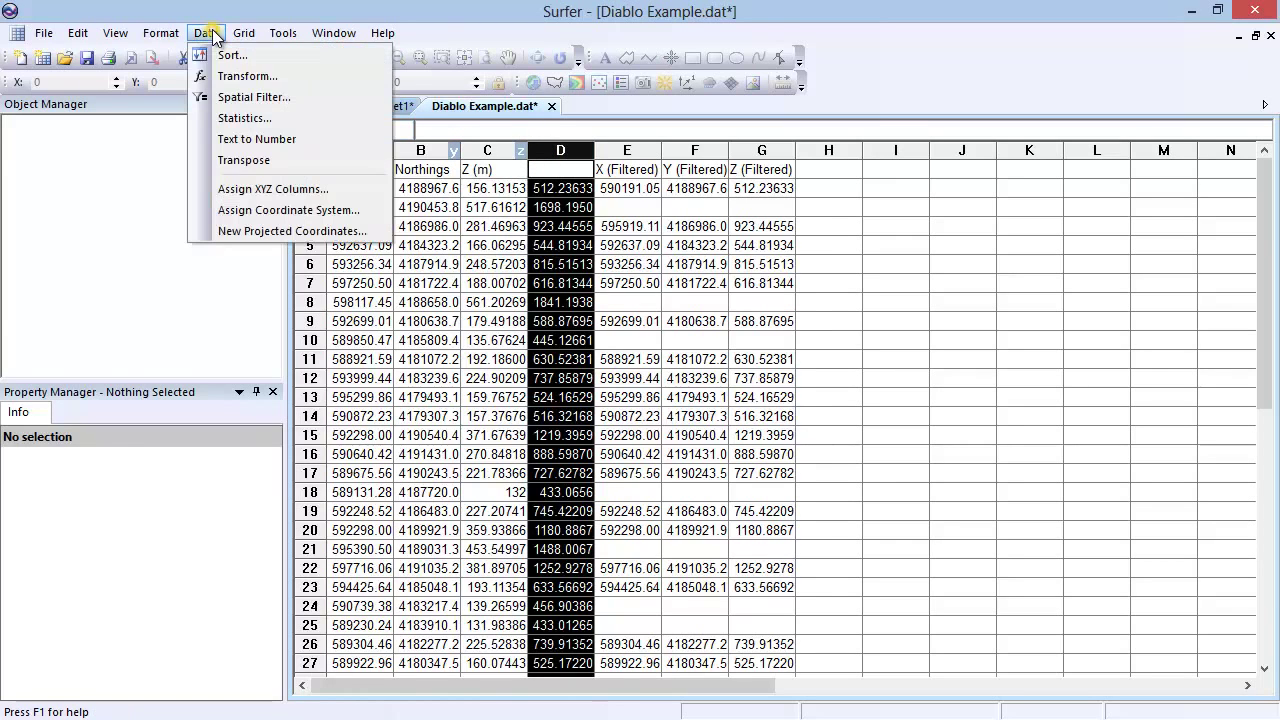
click(304, 118)
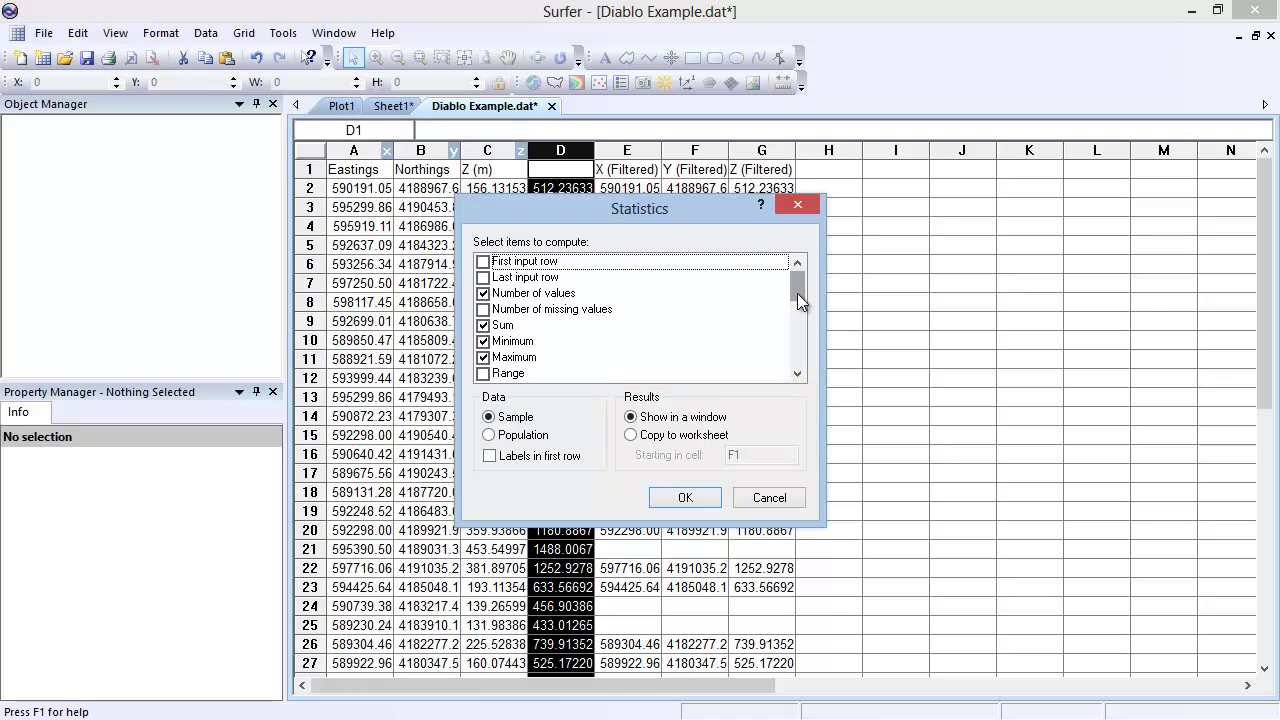
click(706, 497)
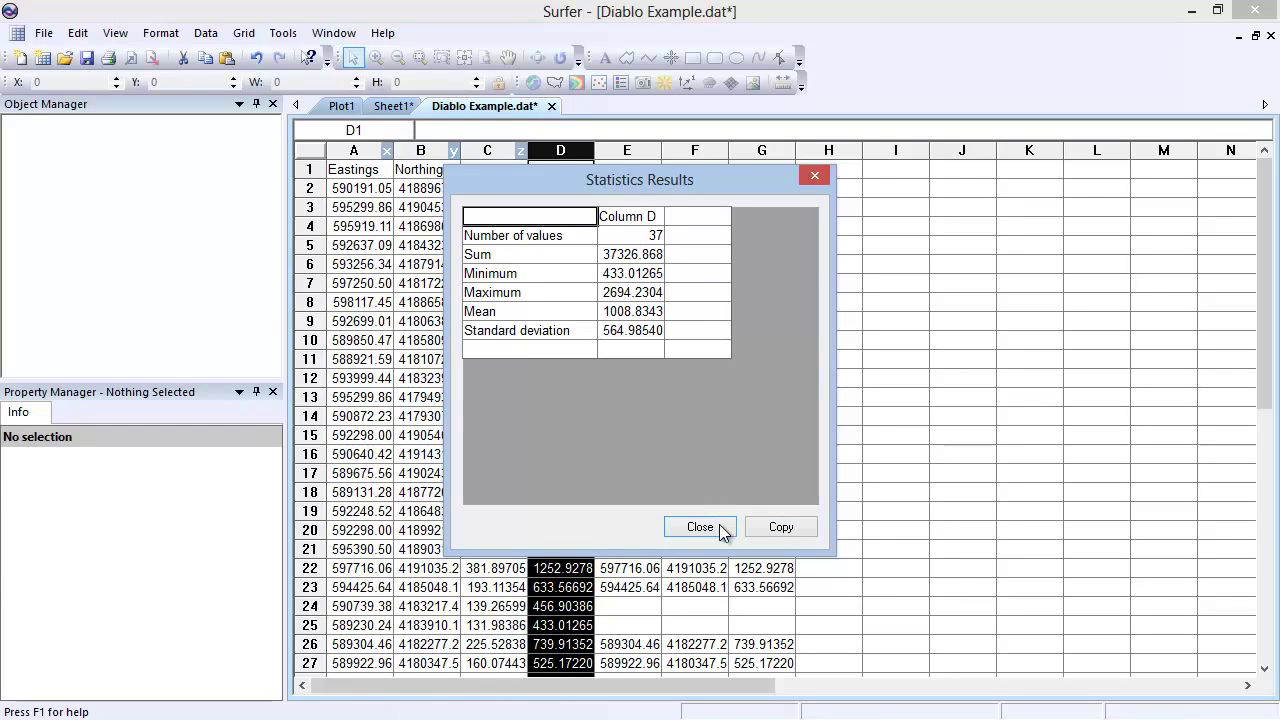
click(700, 527)
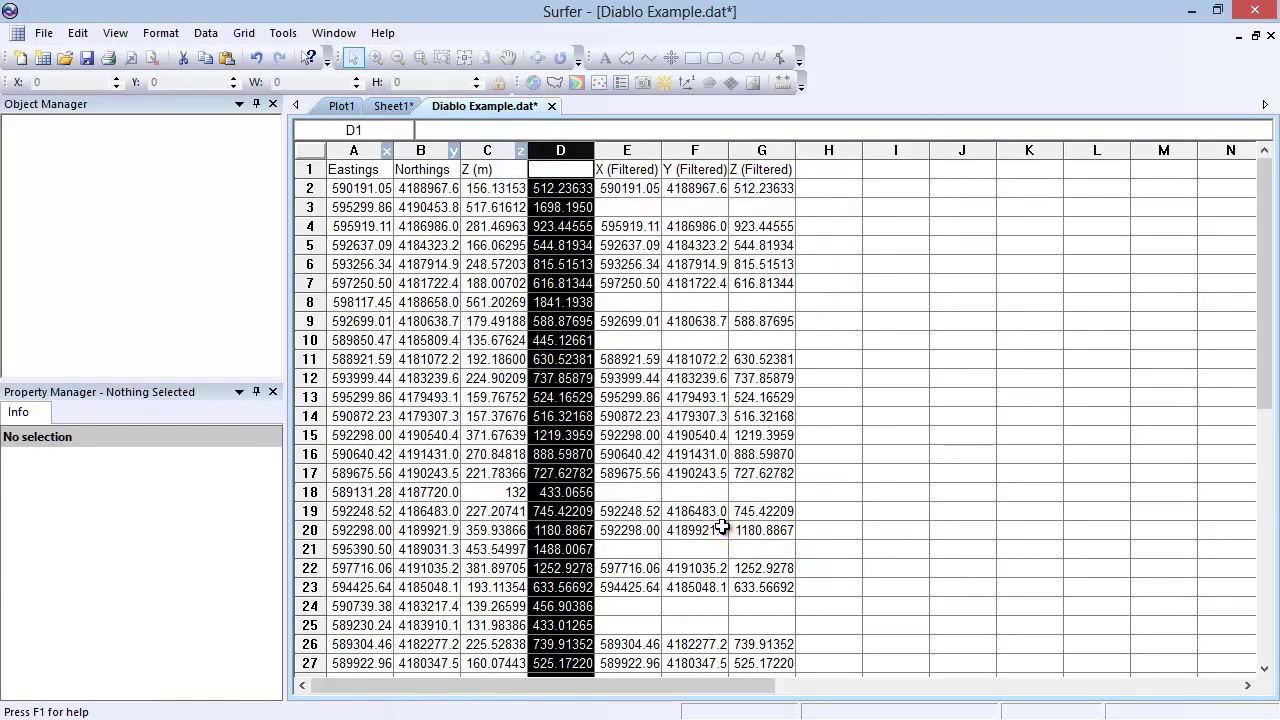
Step: Assign the worksheet's XYZ columns: Column E as X, Column F as Y and Column G as Z
click(205, 33)
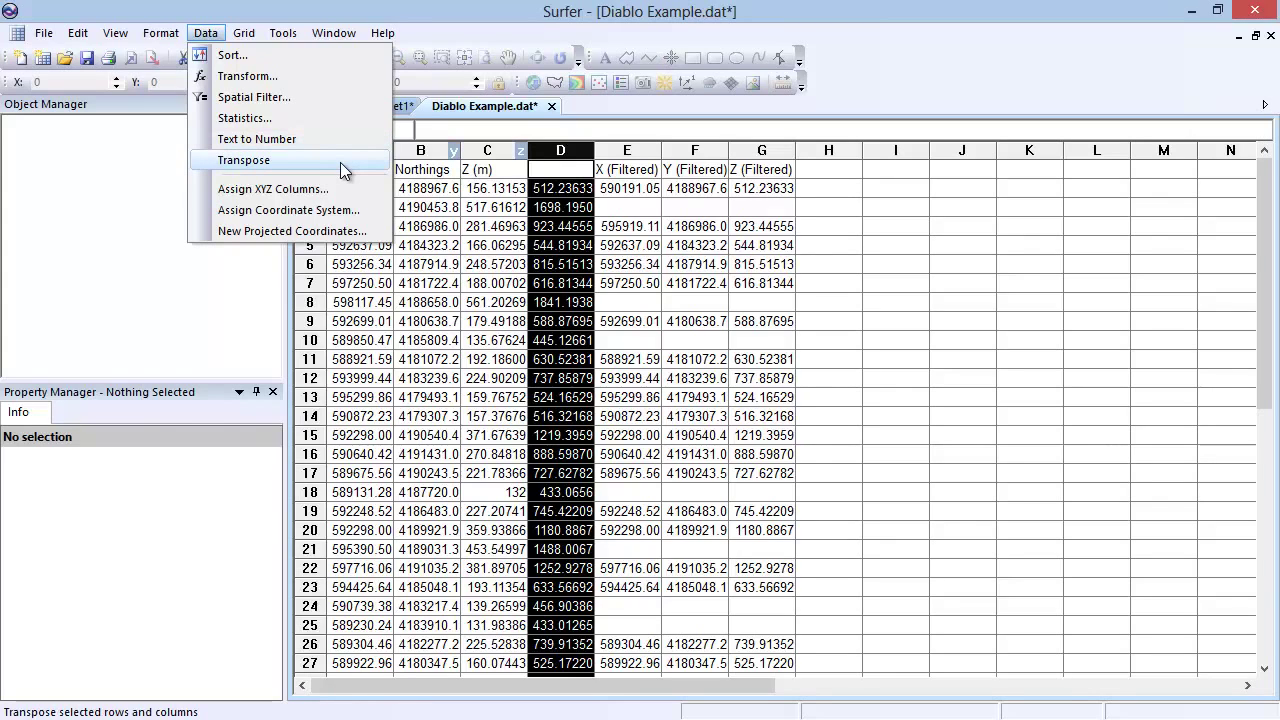
click(210, 33)
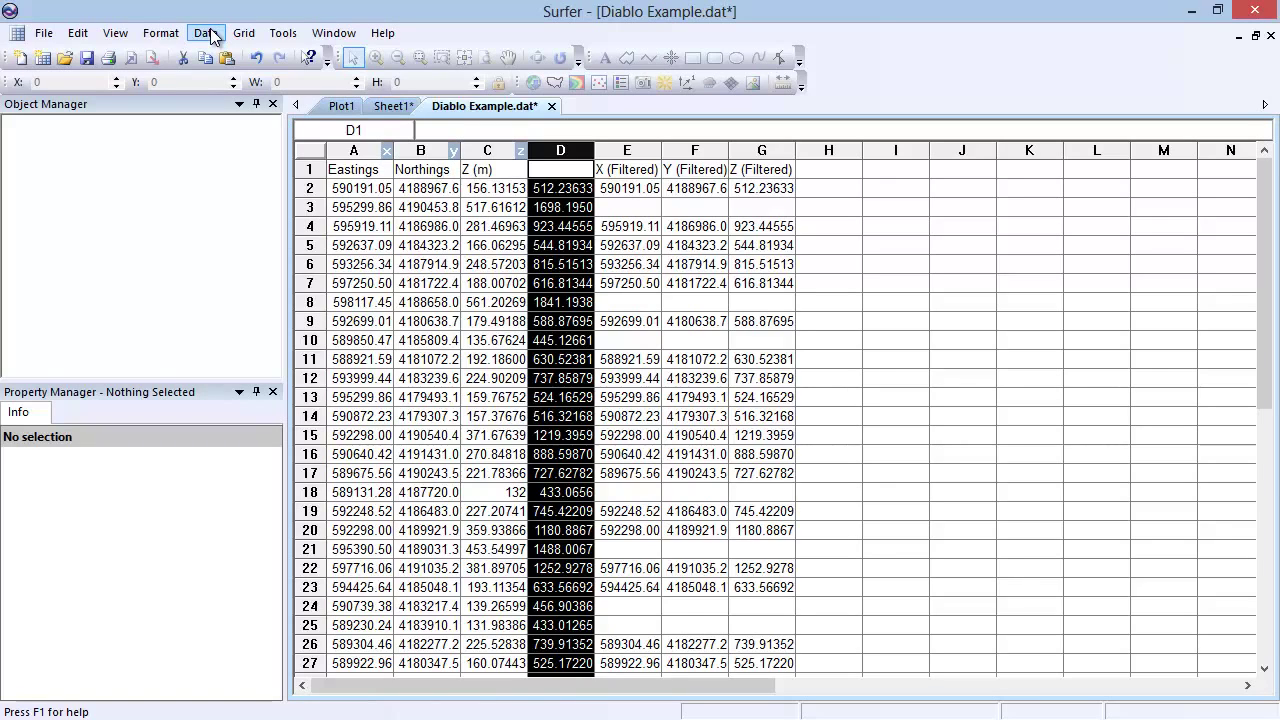
click(208, 33)
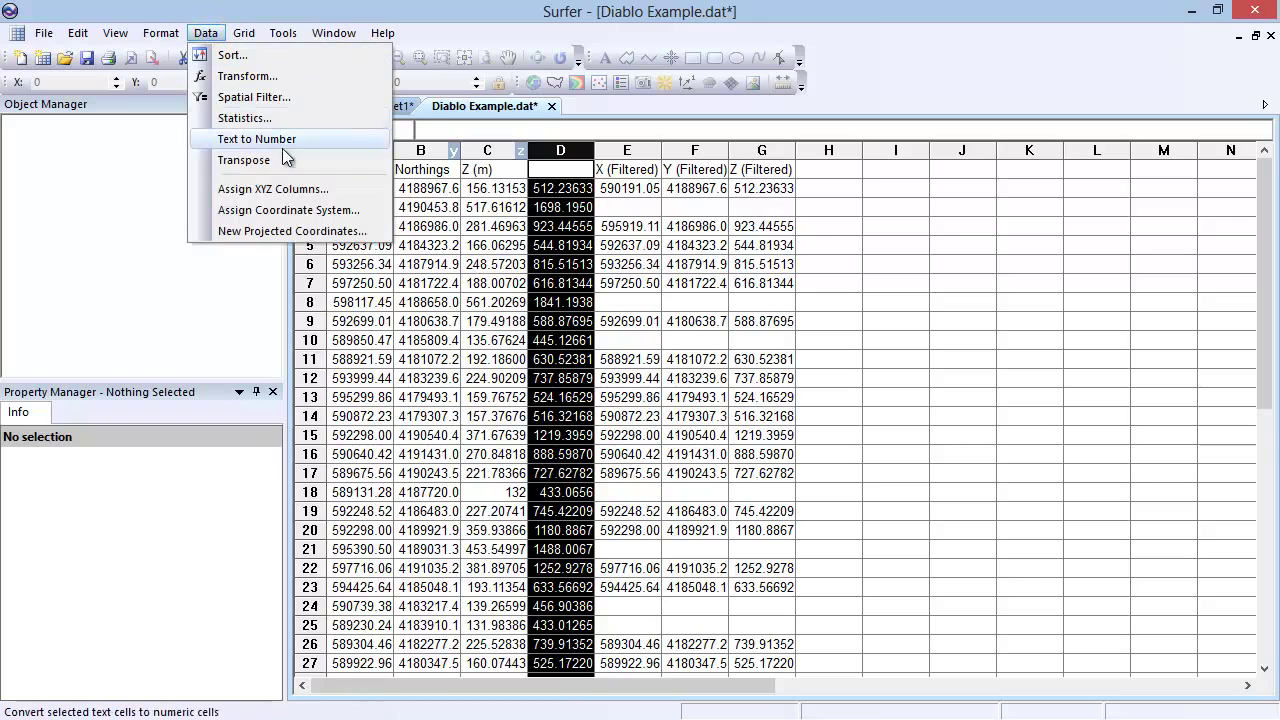
click(328, 188)
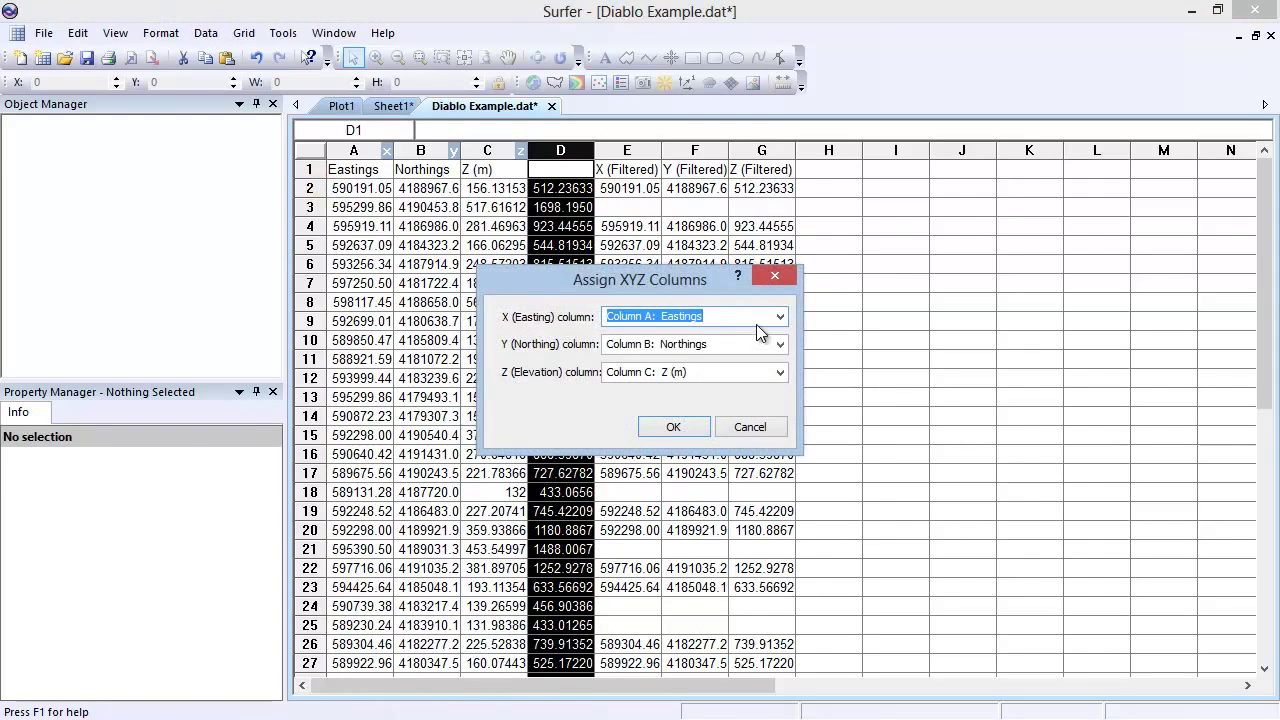
click(779, 316)
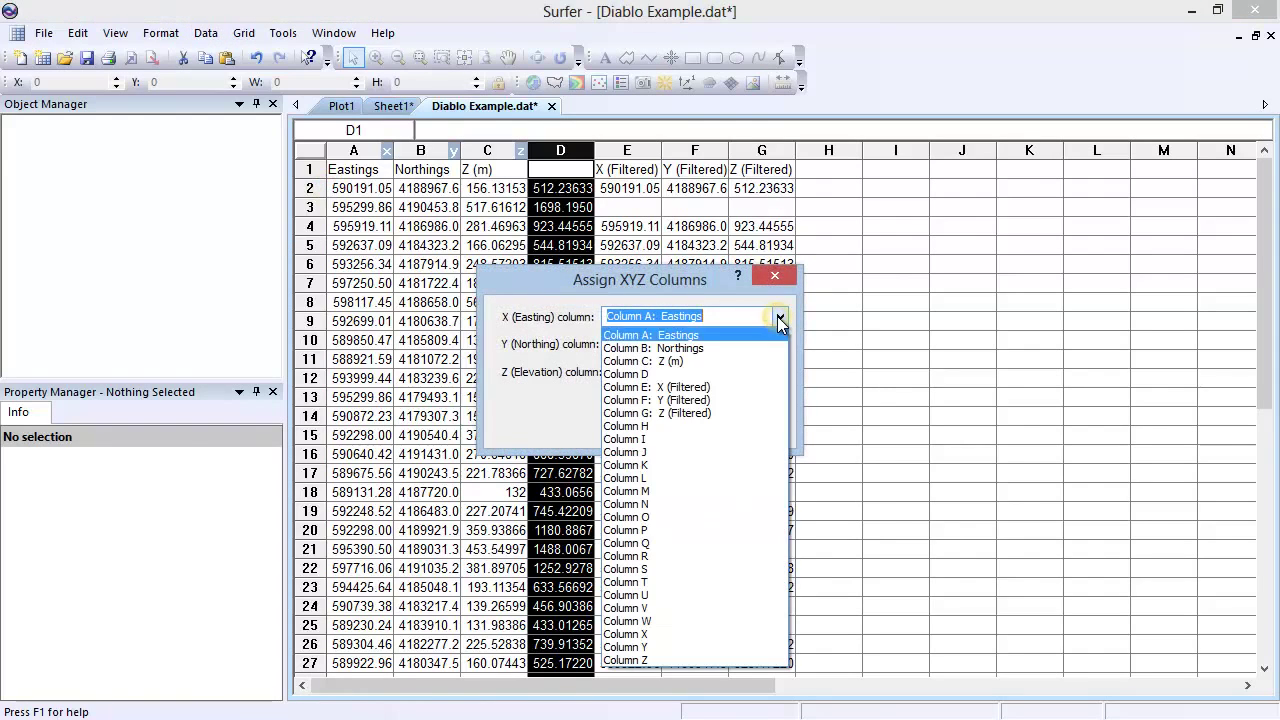
click(764, 382)
click(779, 342)
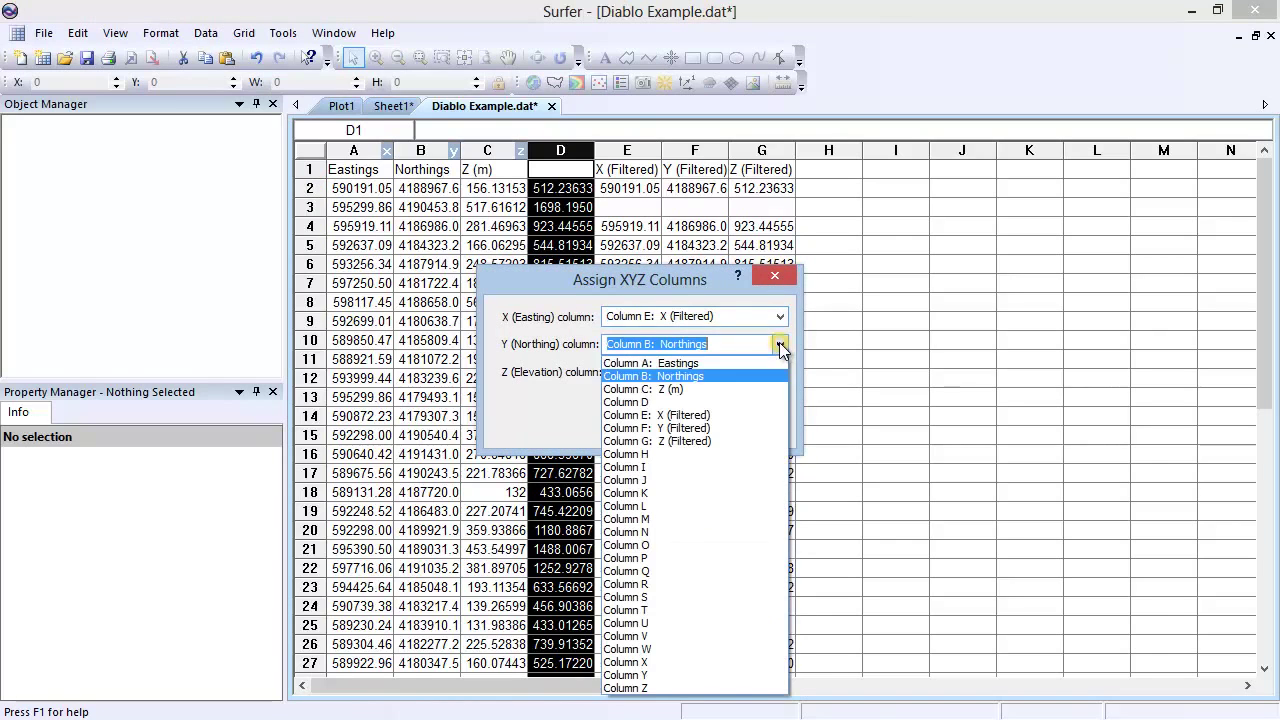
click(765, 422)
click(780, 372)
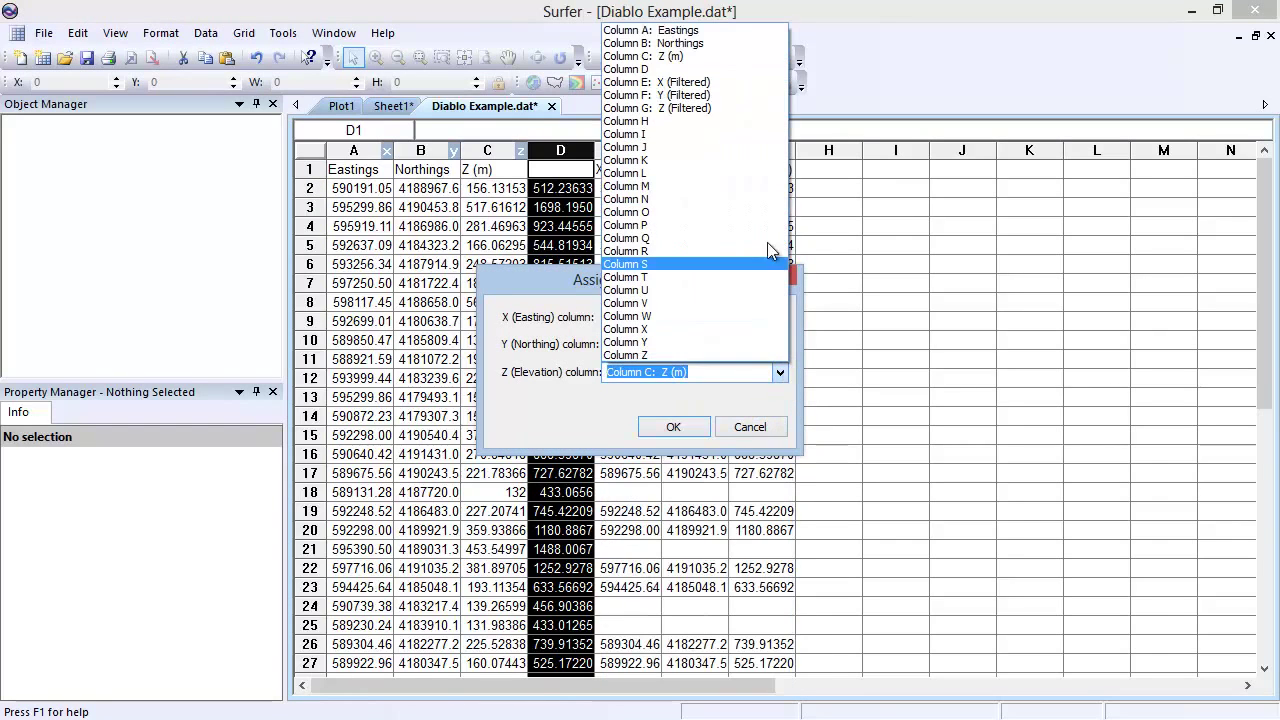
click(751, 105)
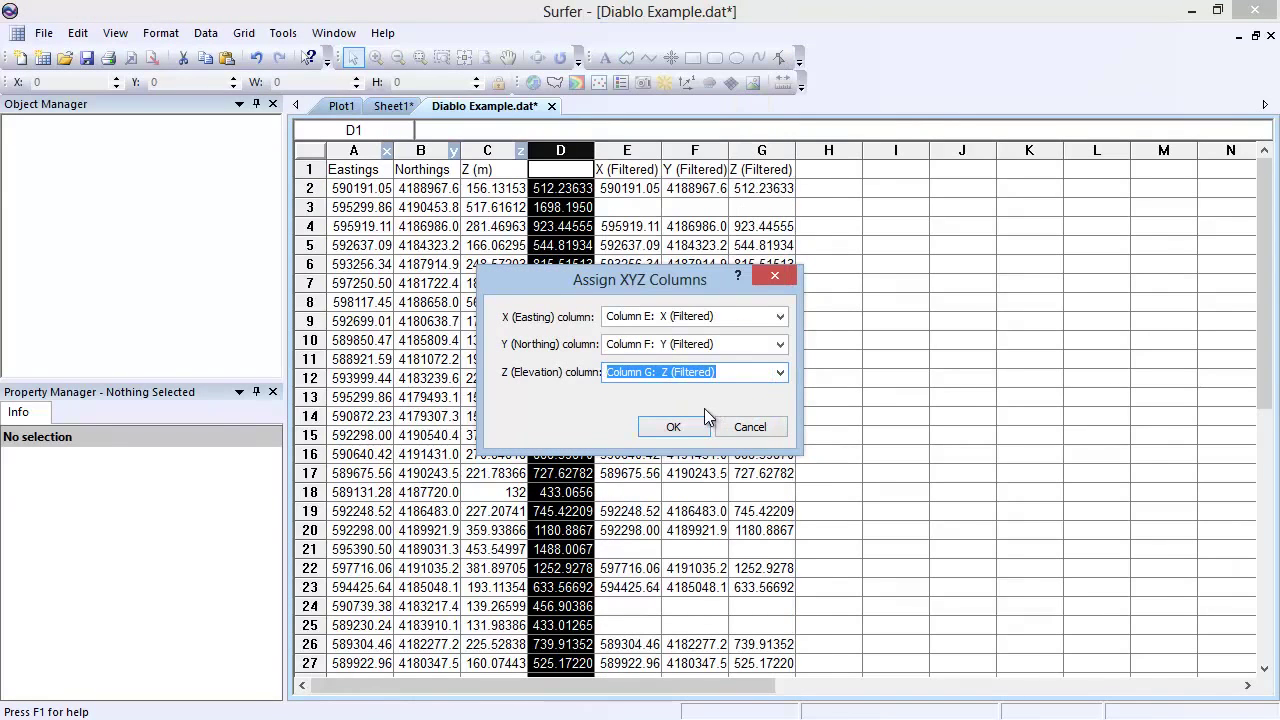
click(676, 425)
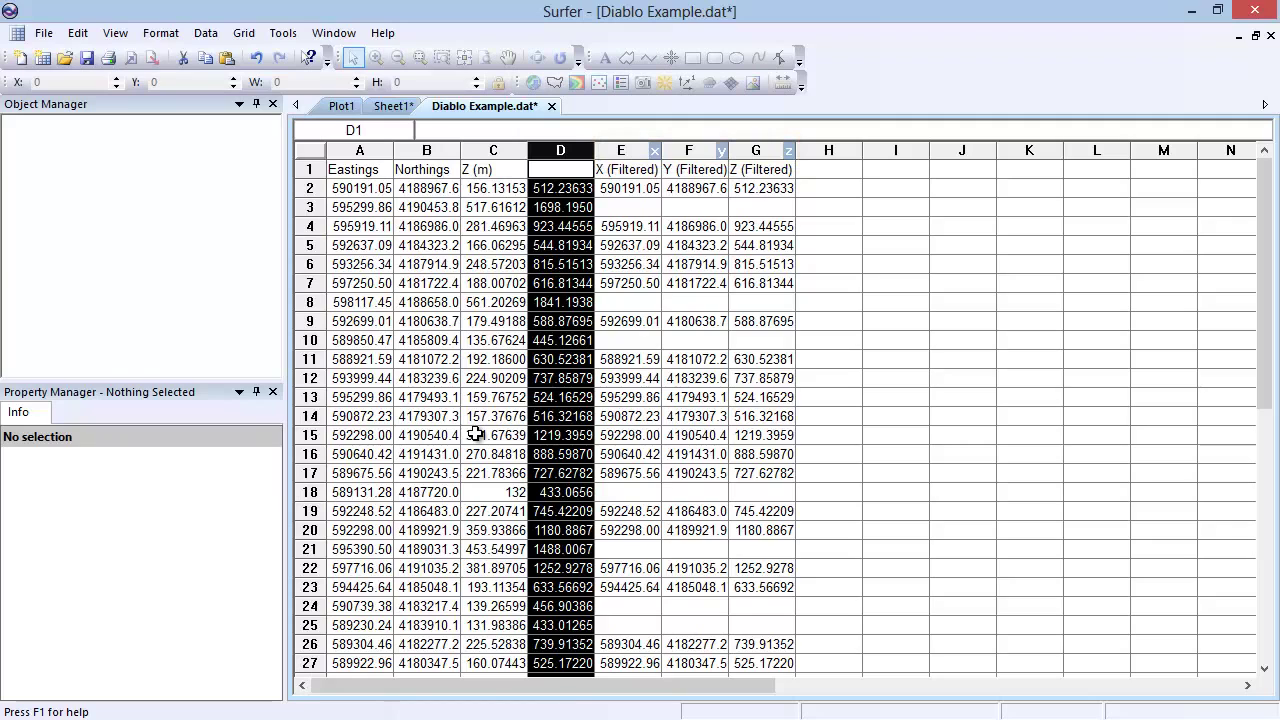
Step: Create a new post map in Plot1 from the open Diablo Example.dat worksheet and select its post layer
click(340, 106)
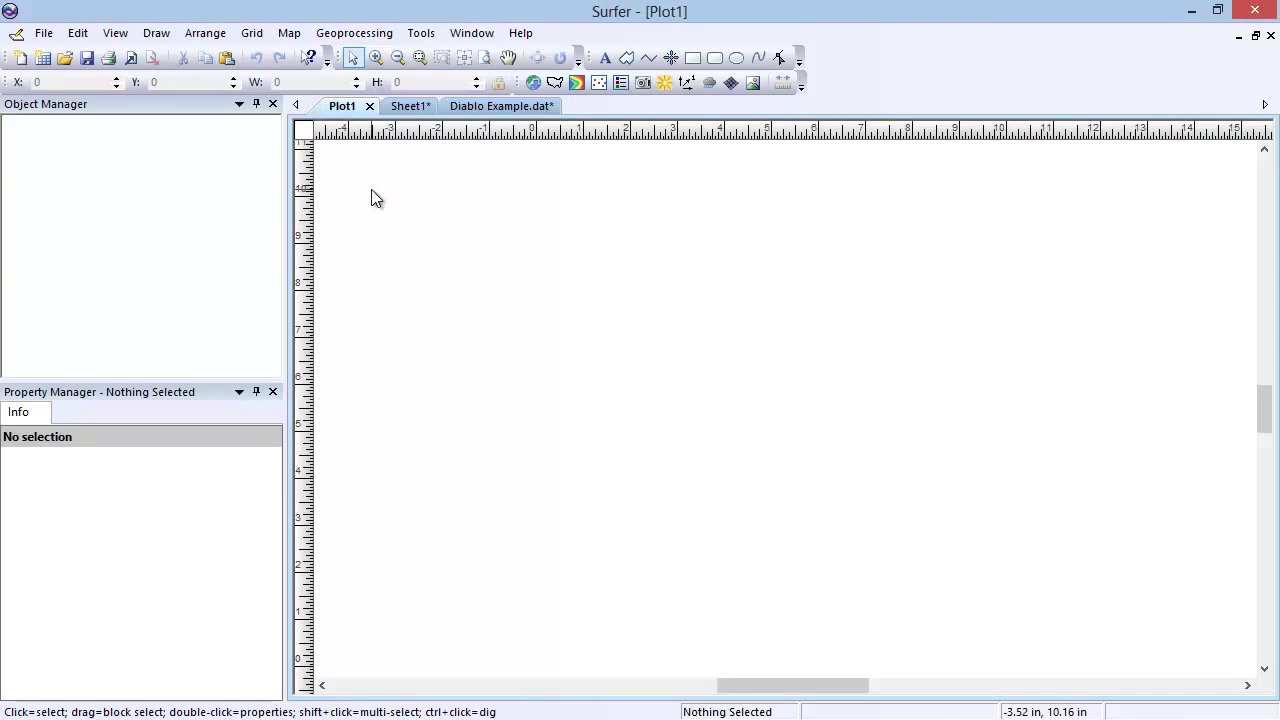
click(292, 33)
mouse_move(345, 54)
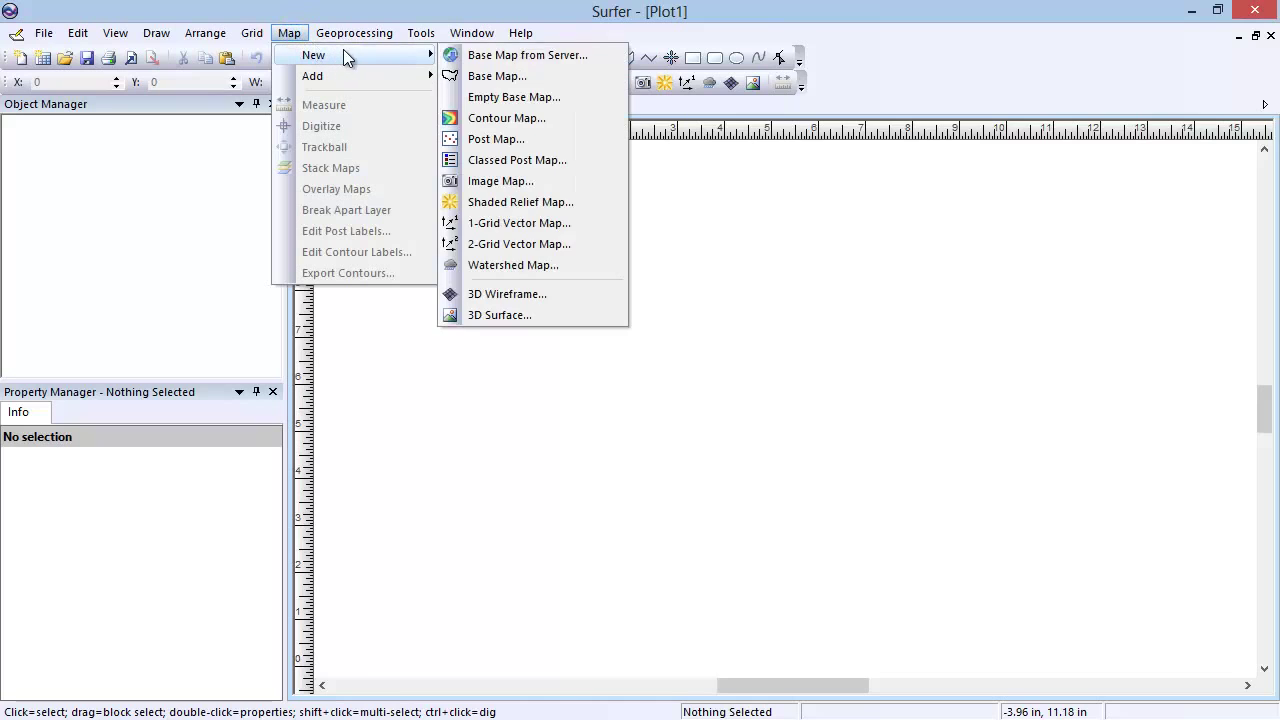
click(565, 137)
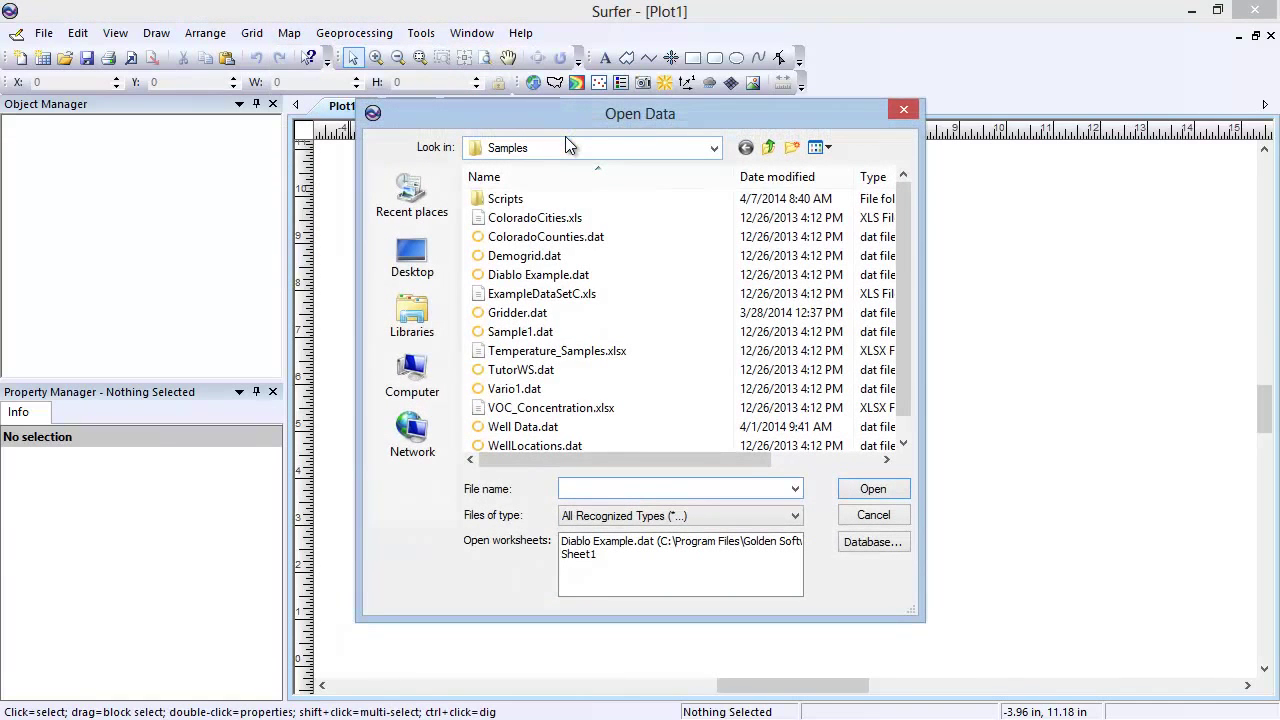
click(710, 541)
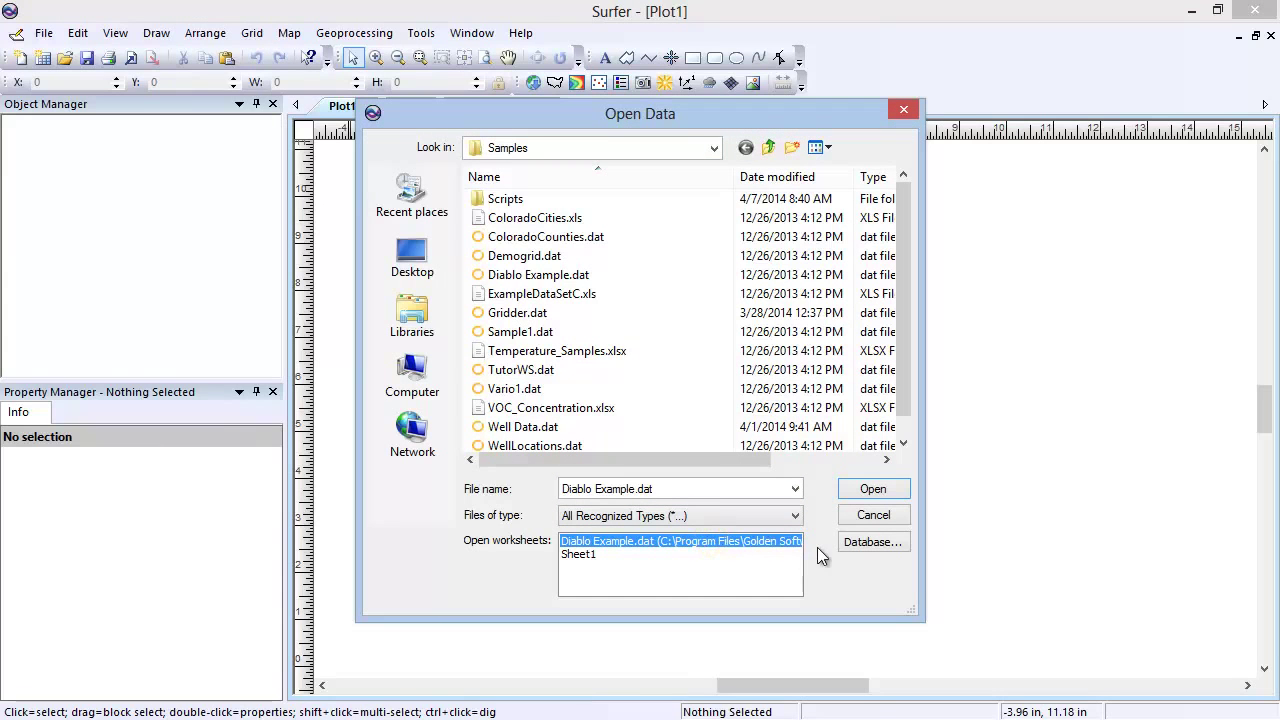
click(873, 490)
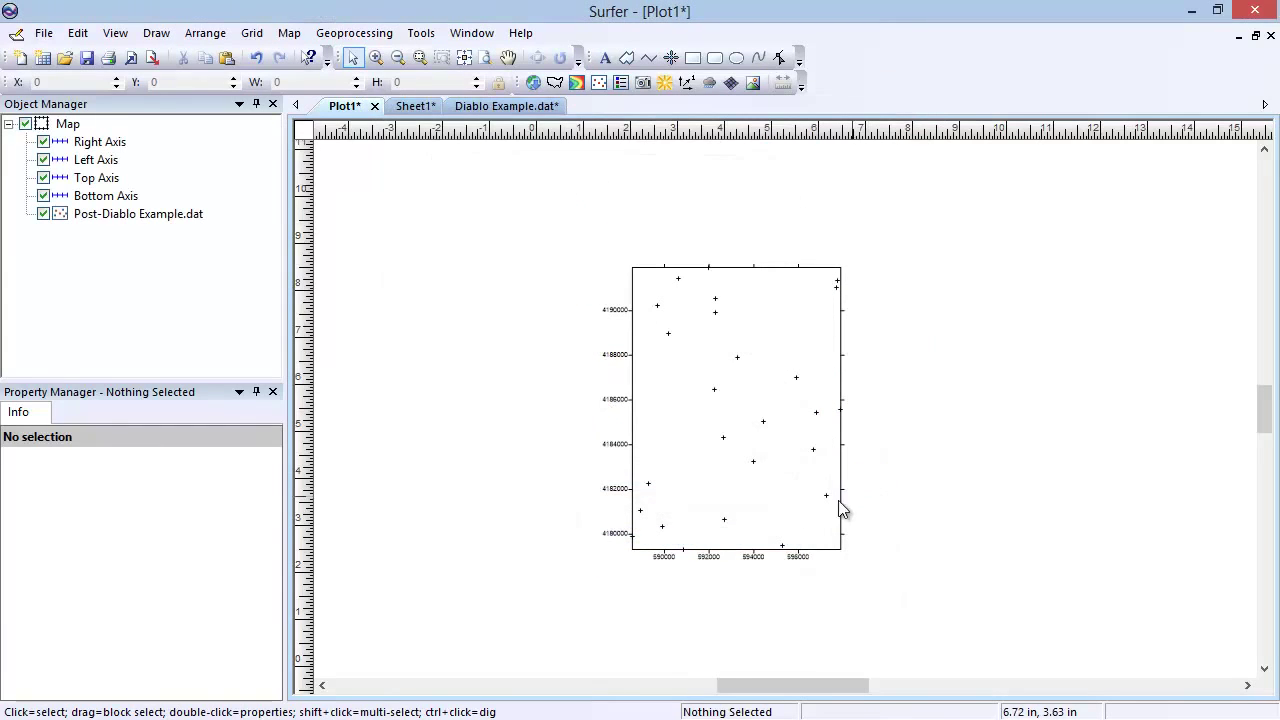
click(146, 216)
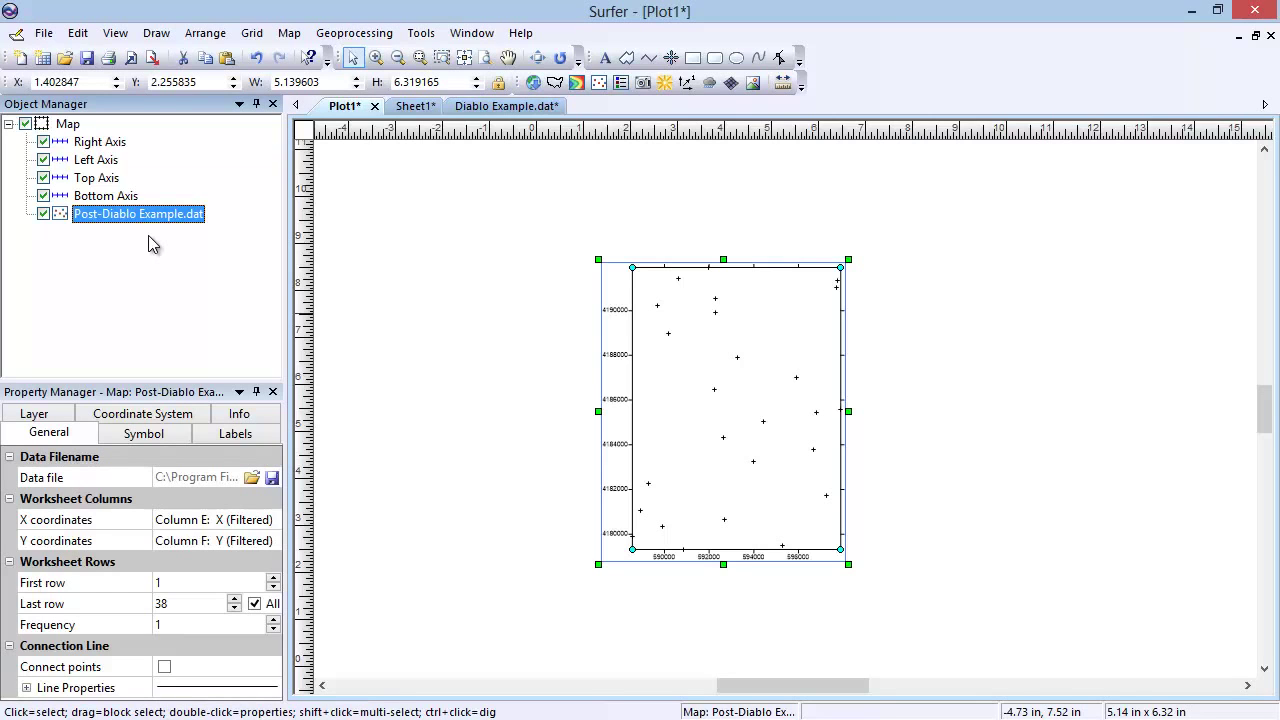
Step: Close Sheet1 without saving and tile the Diablo Example.dat and Plot1 windows vertically
click(434, 106)
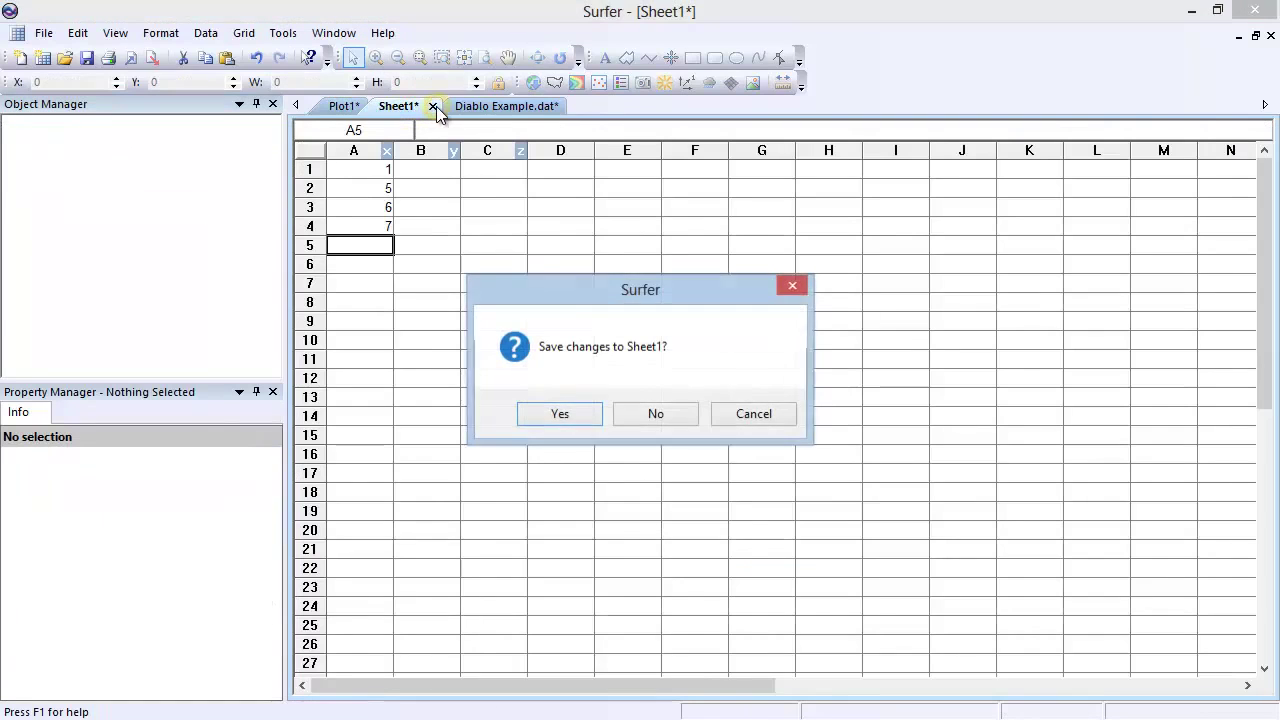
click(665, 413)
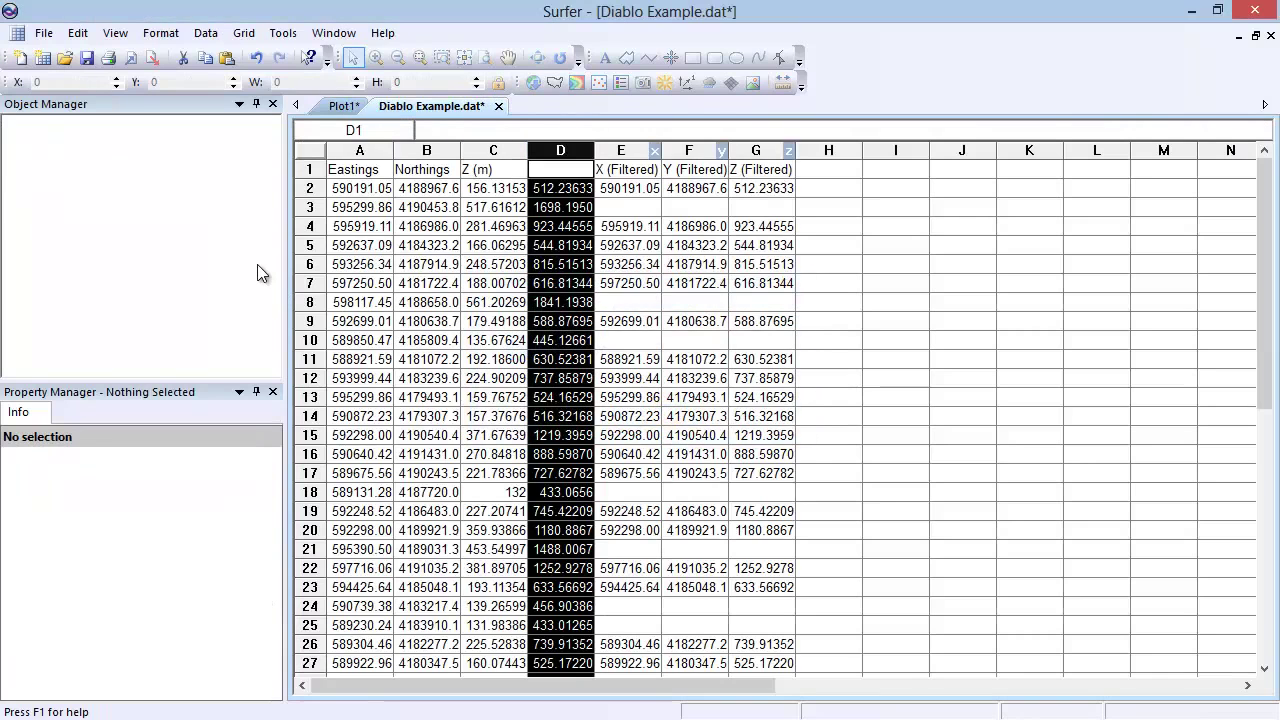
click(333, 33)
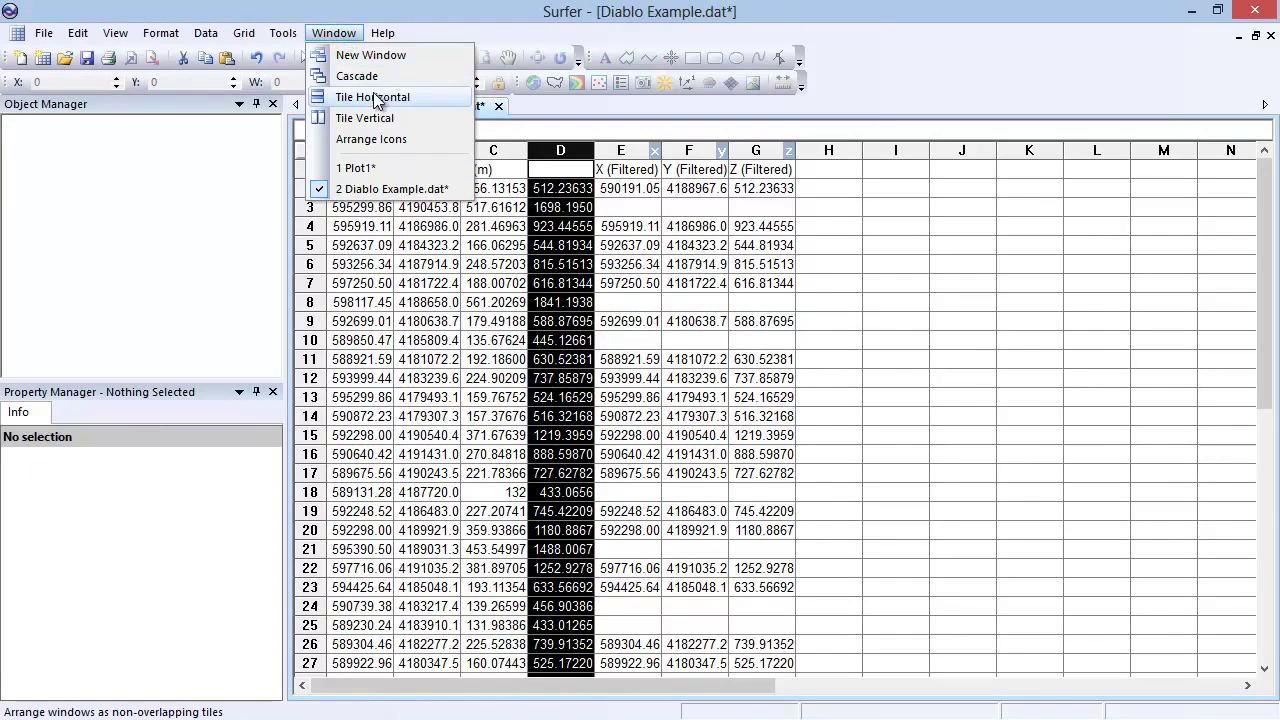
click(415, 118)
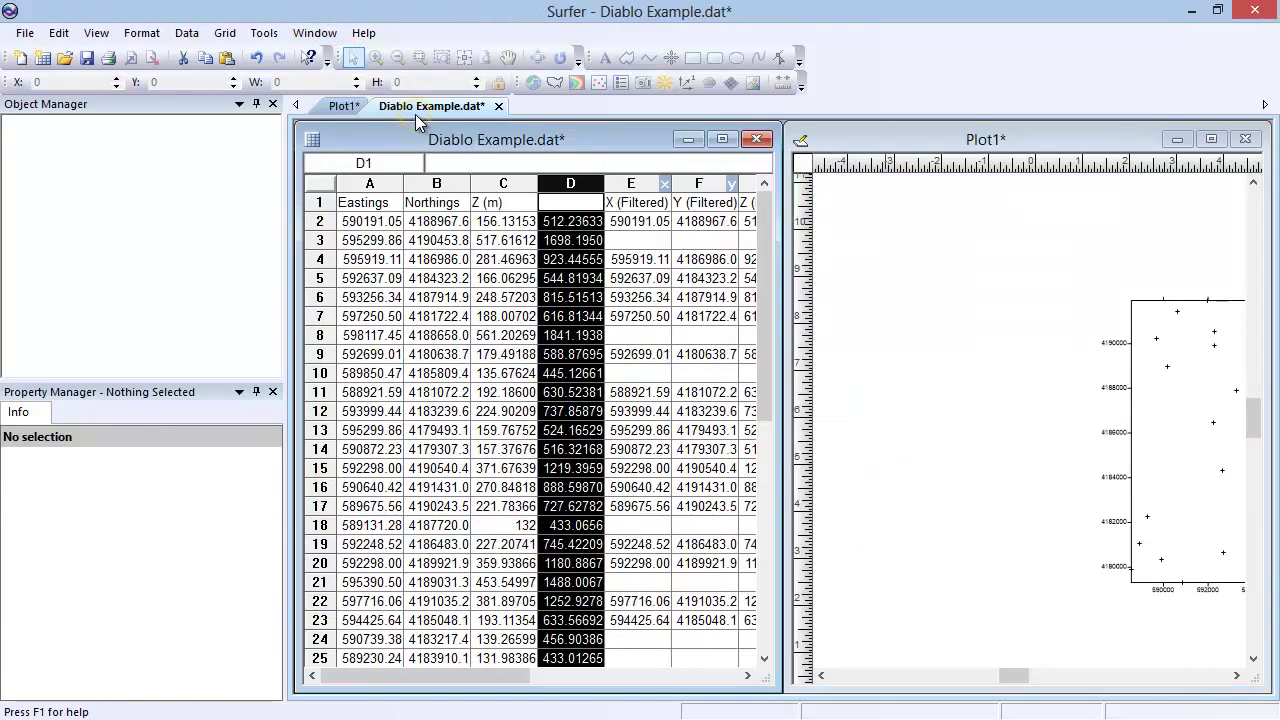
Step: Turn on Track Cursor from the plot window to link the post map location with the worksheet rows
click(1018, 678)
drag(1018, 678, 1032, 678)
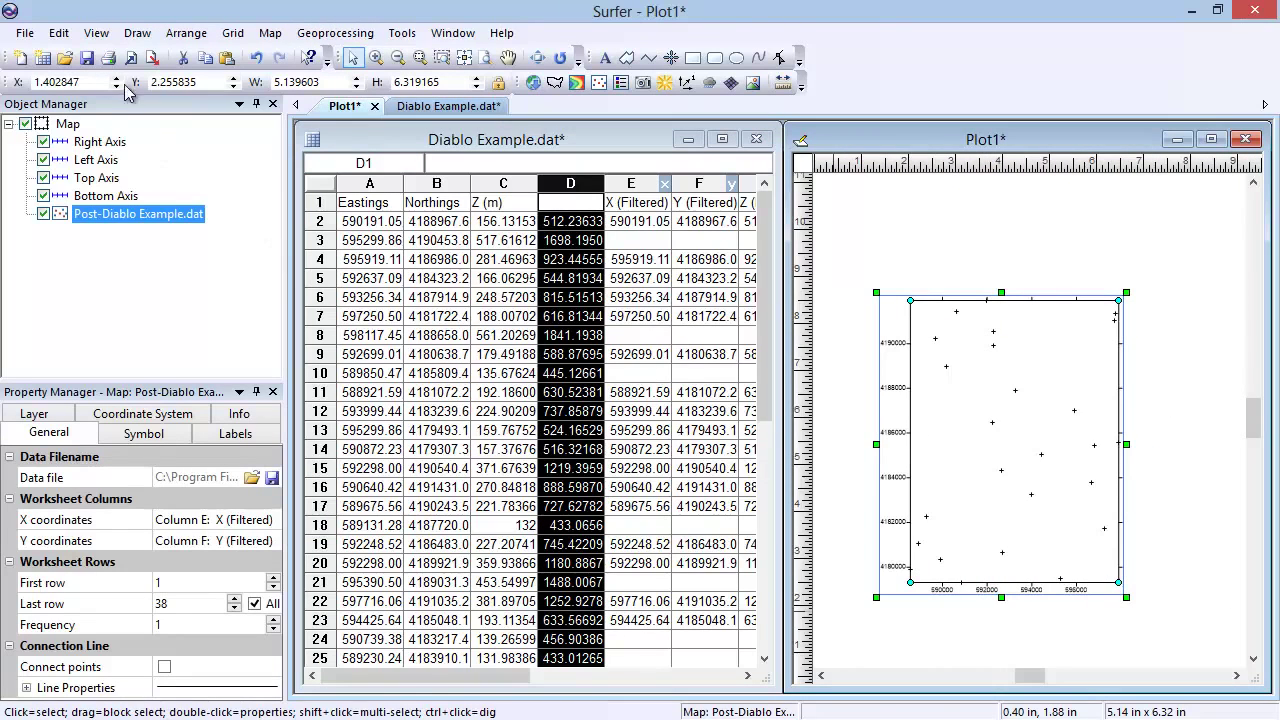
click(98, 33)
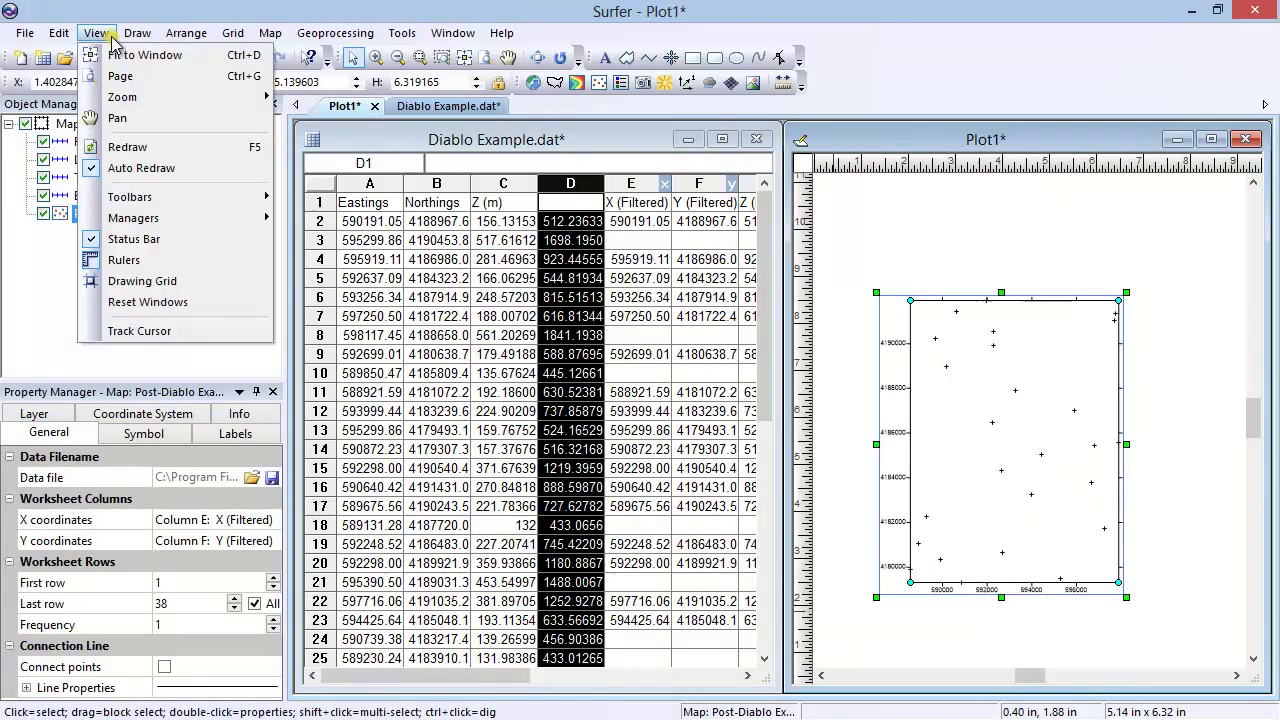
click(229, 334)
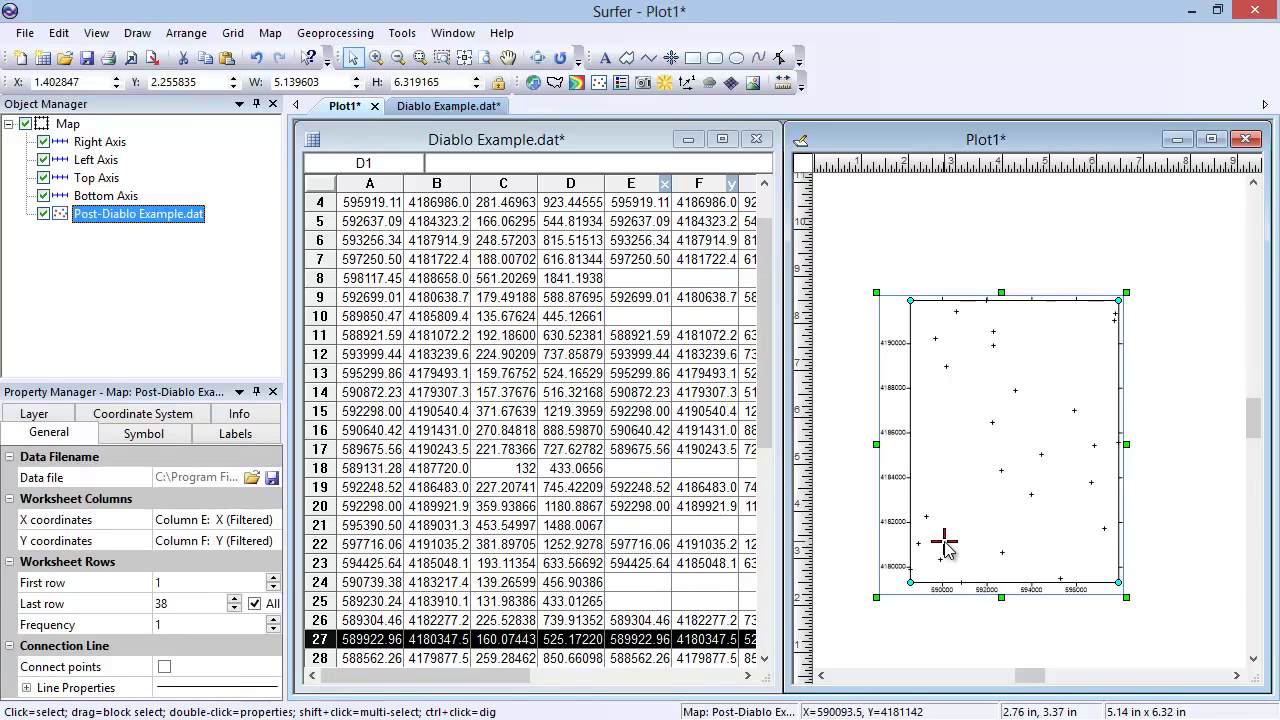
Step: Maximize the worksheet and start New Projected Coordinates with North America NAD27 UTM zone 10N as the source coordinate system for columns E and F
click(722, 140)
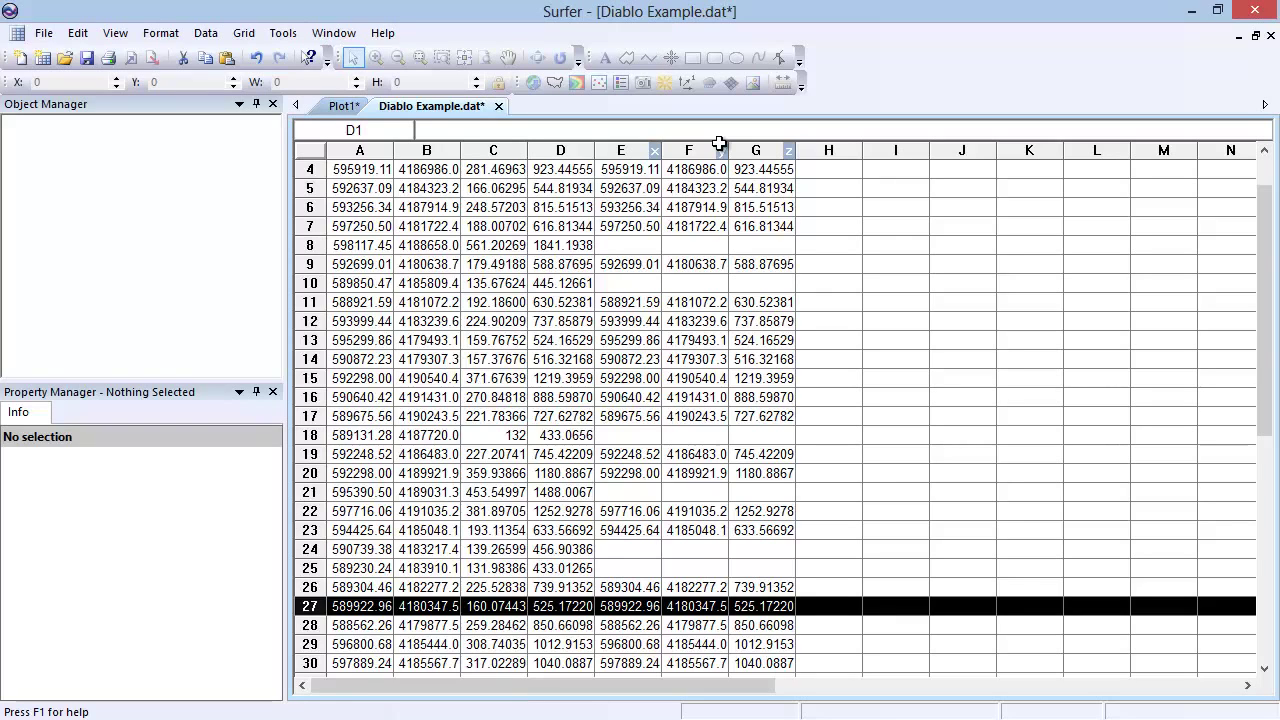
click(205, 33)
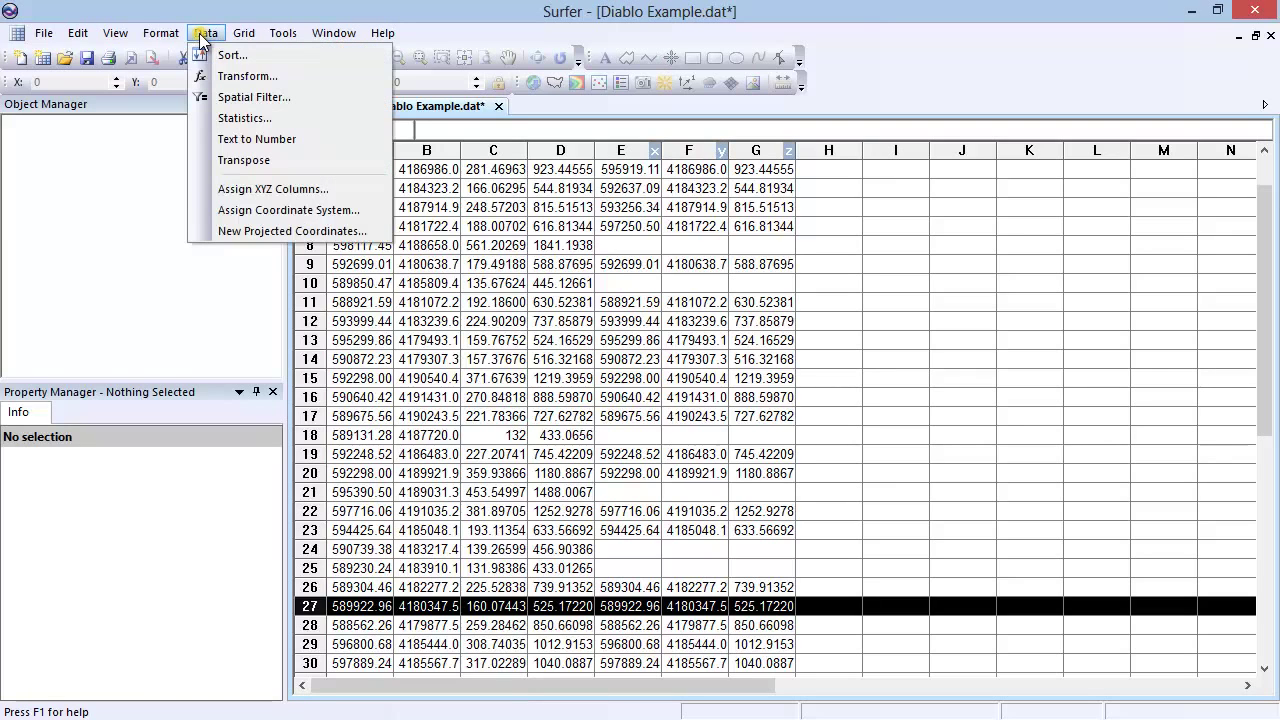
click(380, 233)
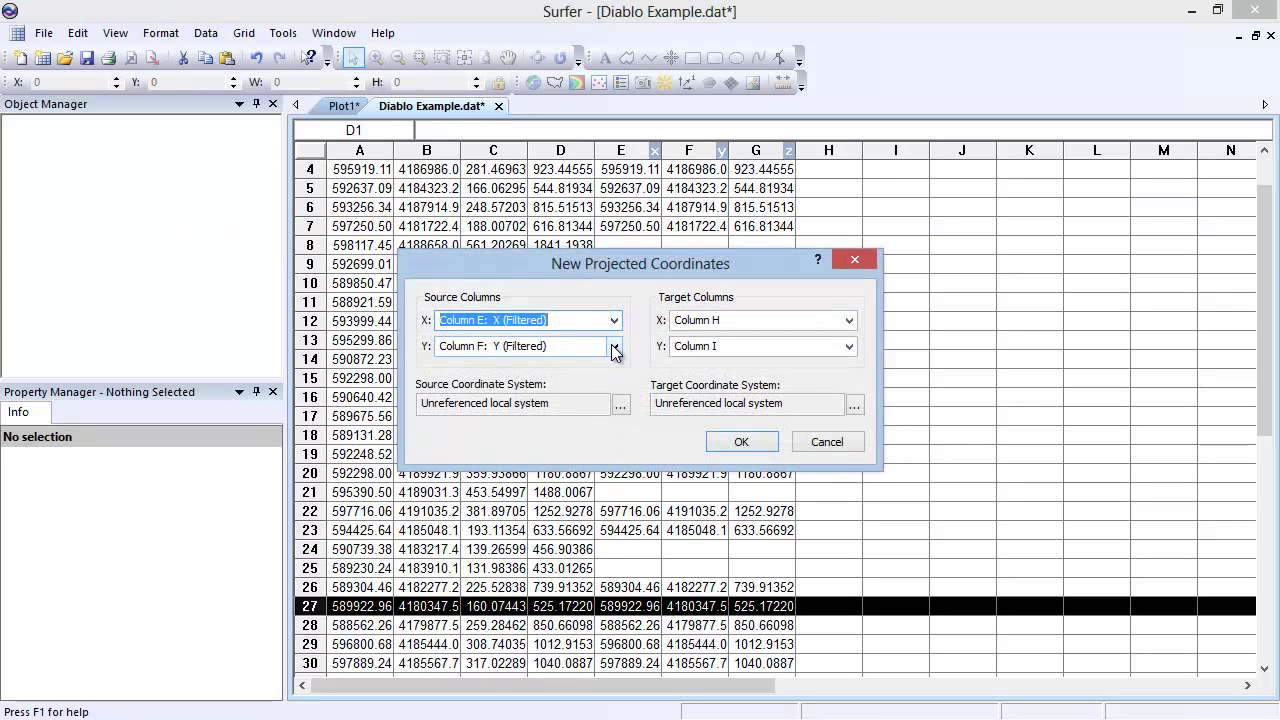
click(621, 404)
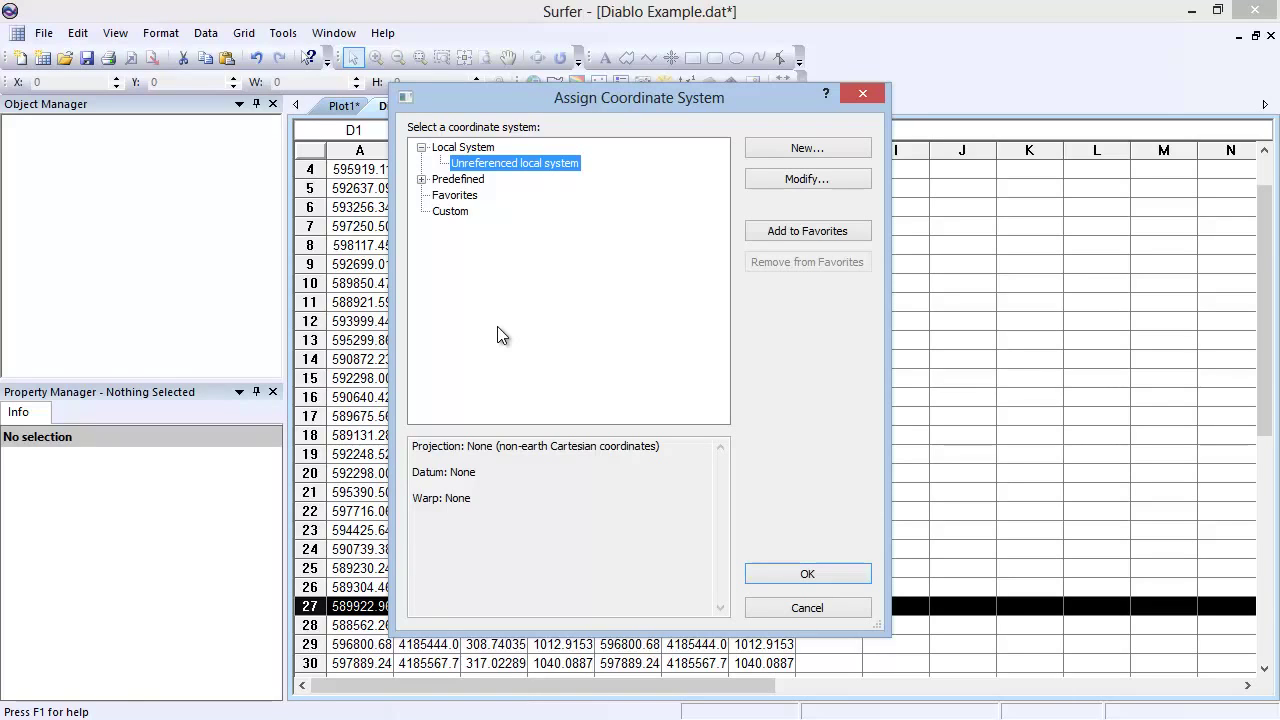
click(421, 179)
click(440, 211)
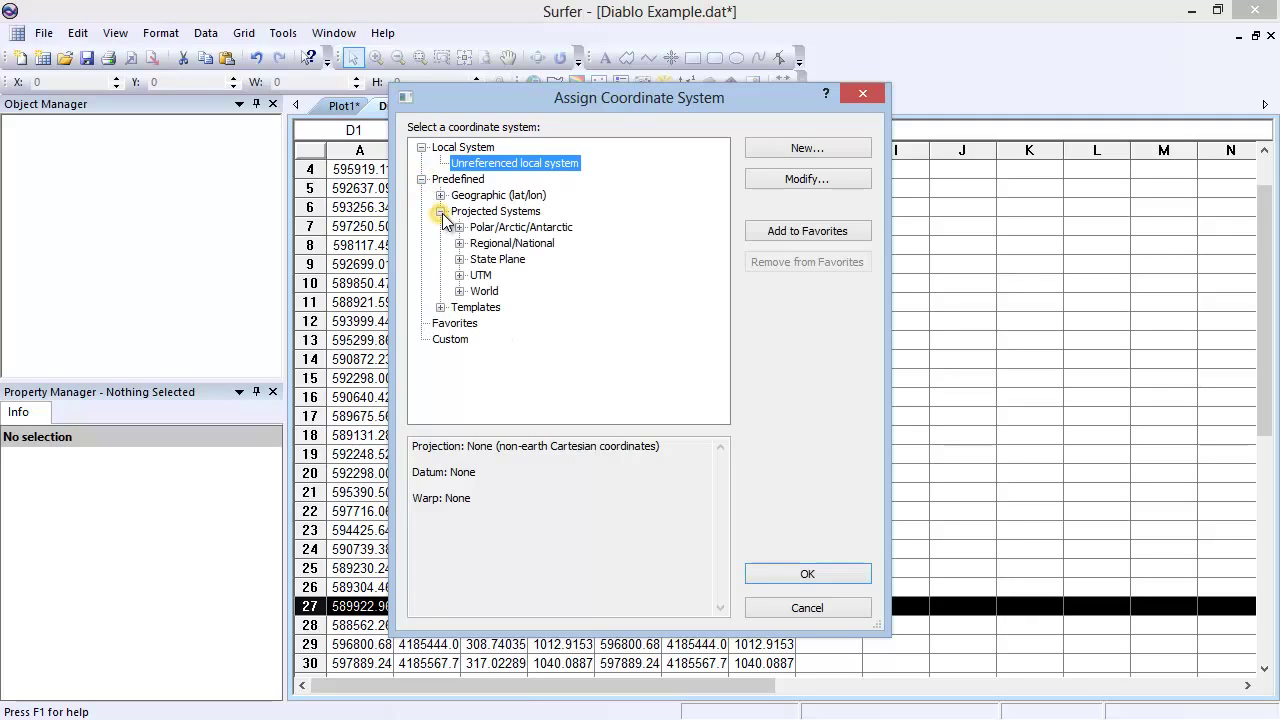
click(459, 275)
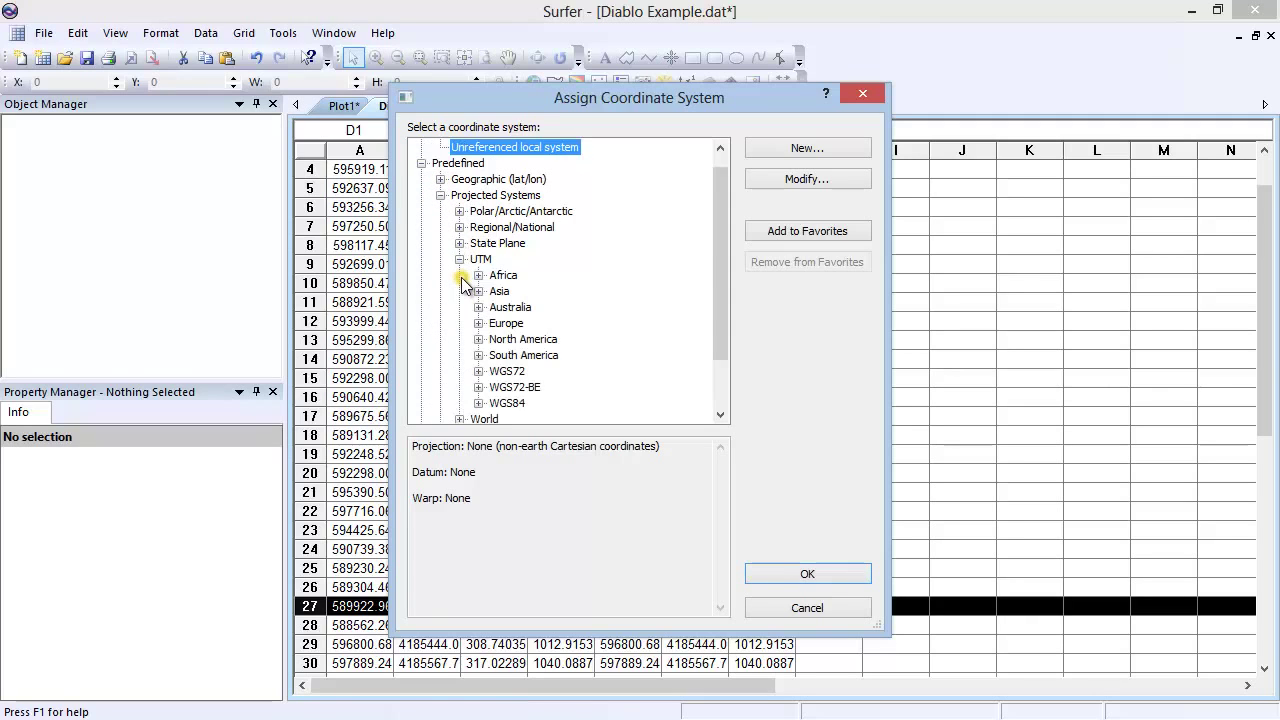
click(478, 339)
click(662, 357)
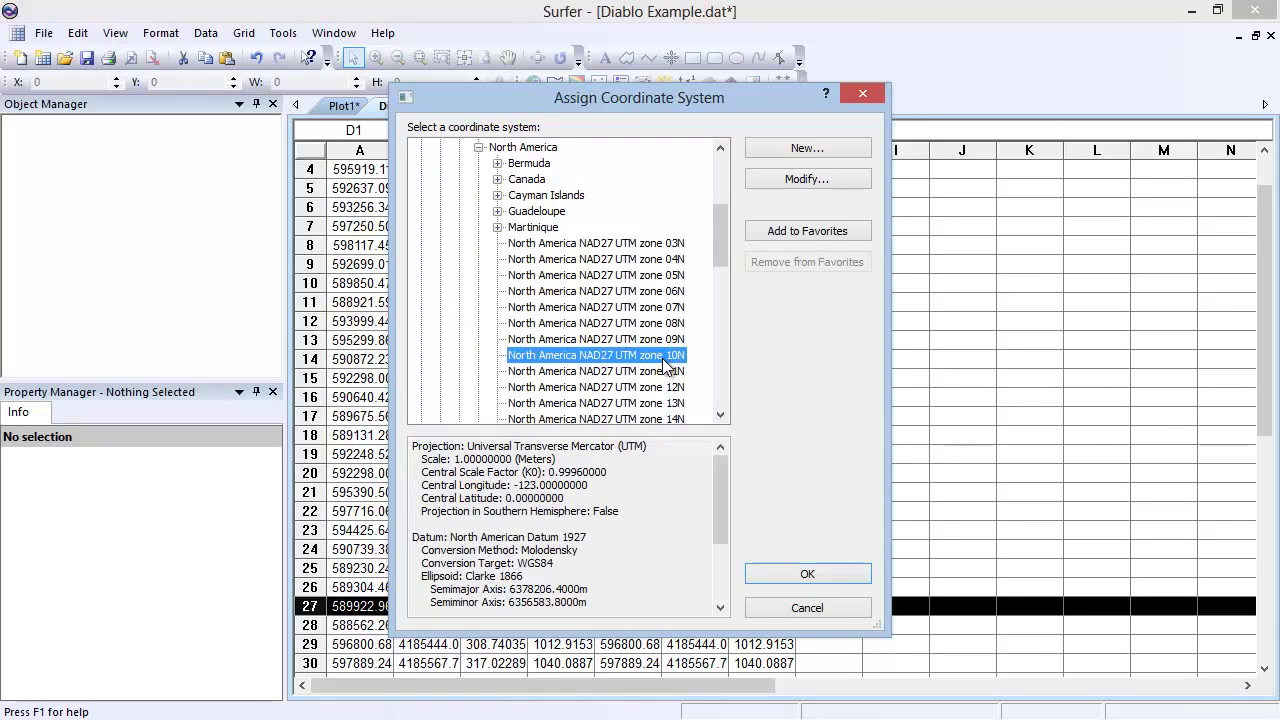
click(836, 578)
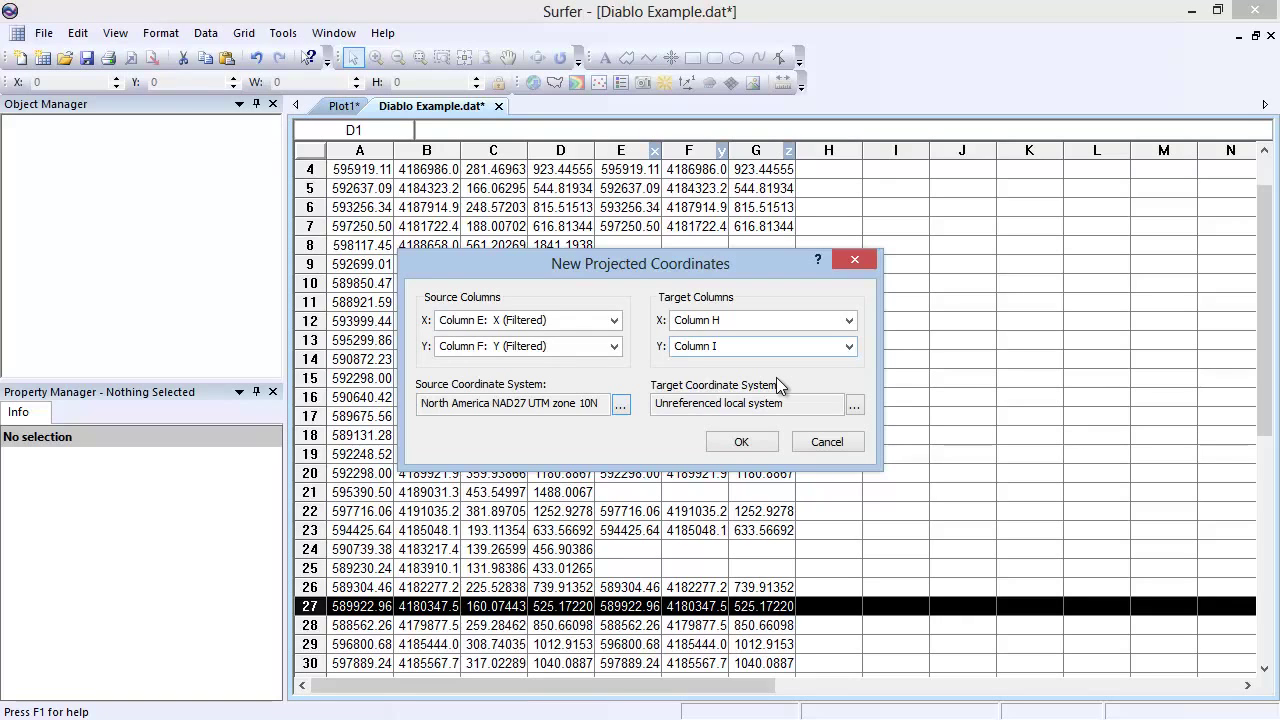
Step: Set the target coordinate system to geographic World Geodetic System 1984 and write the projected coordinates to columns H and I
click(855, 406)
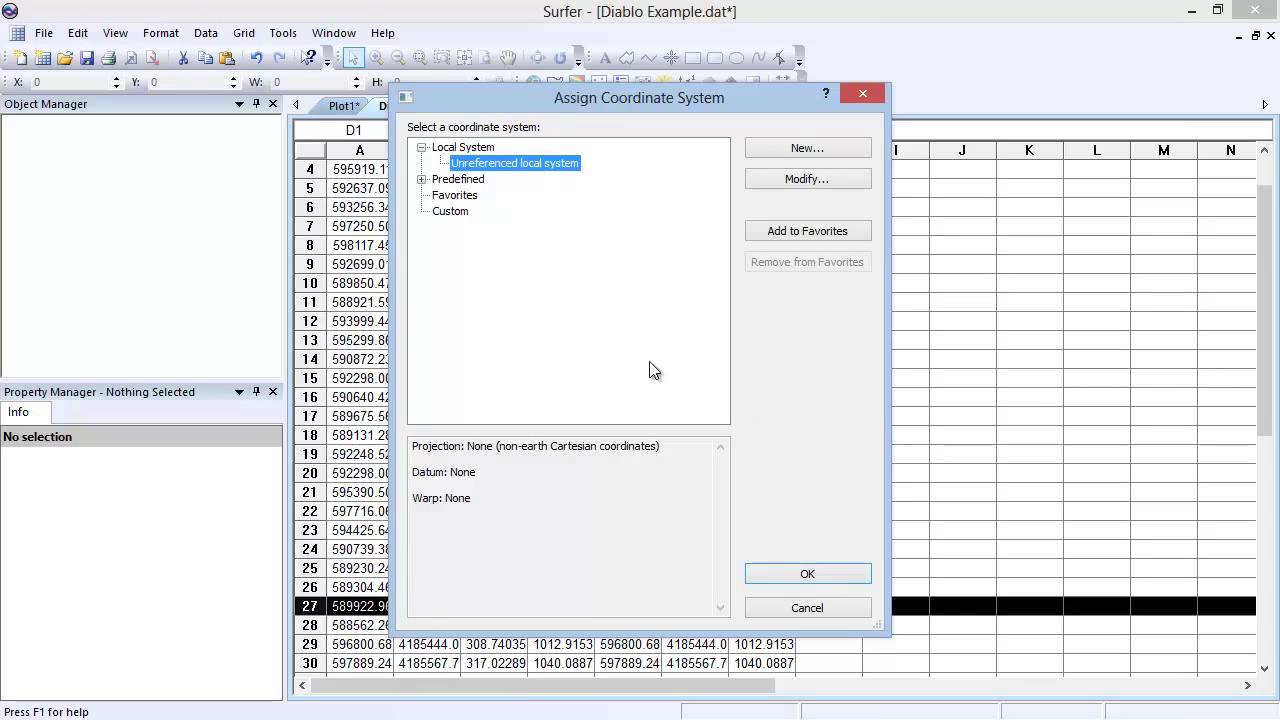
click(421, 179)
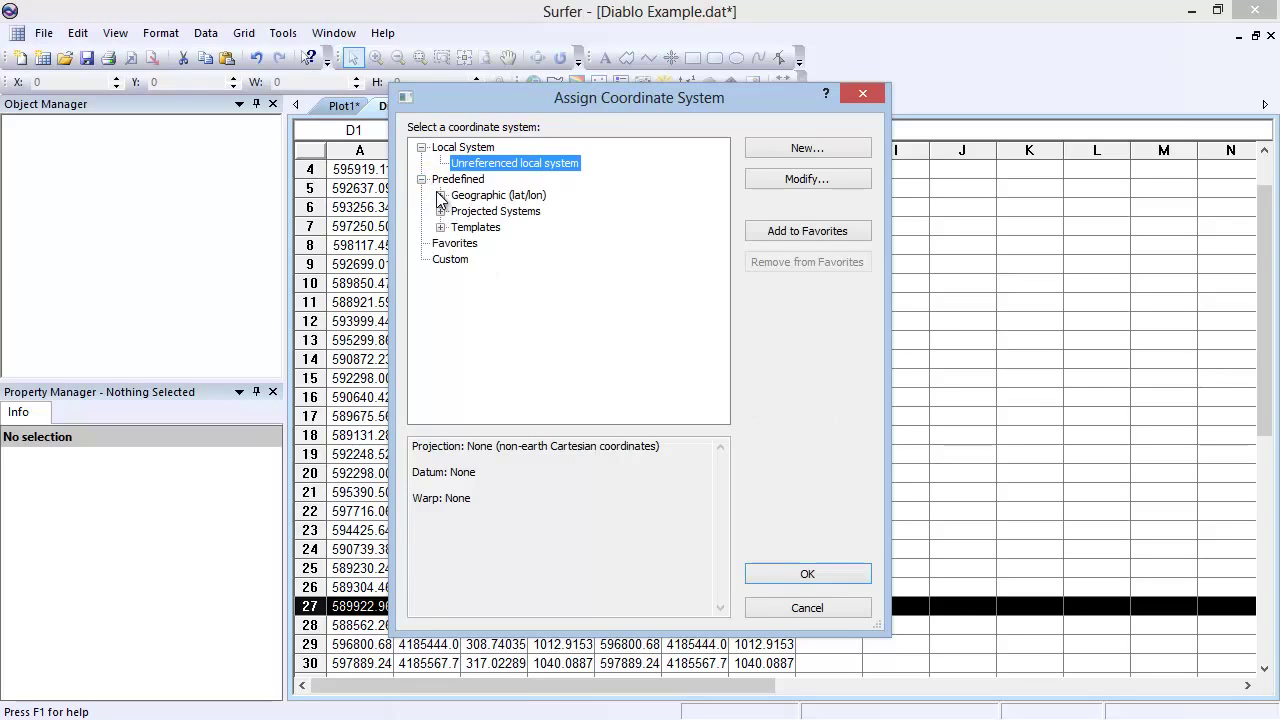
click(440, 195)
drag(716, 167, 716, 228)
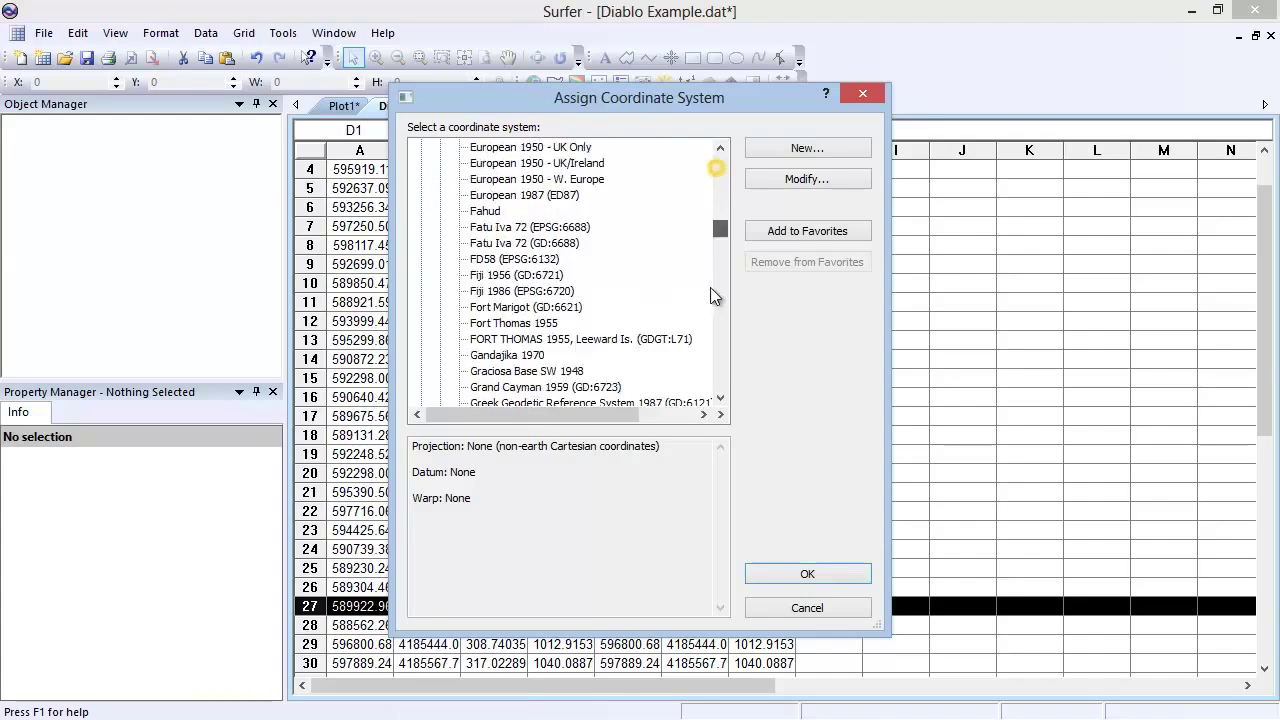
drag(710, 287, 716, 380)
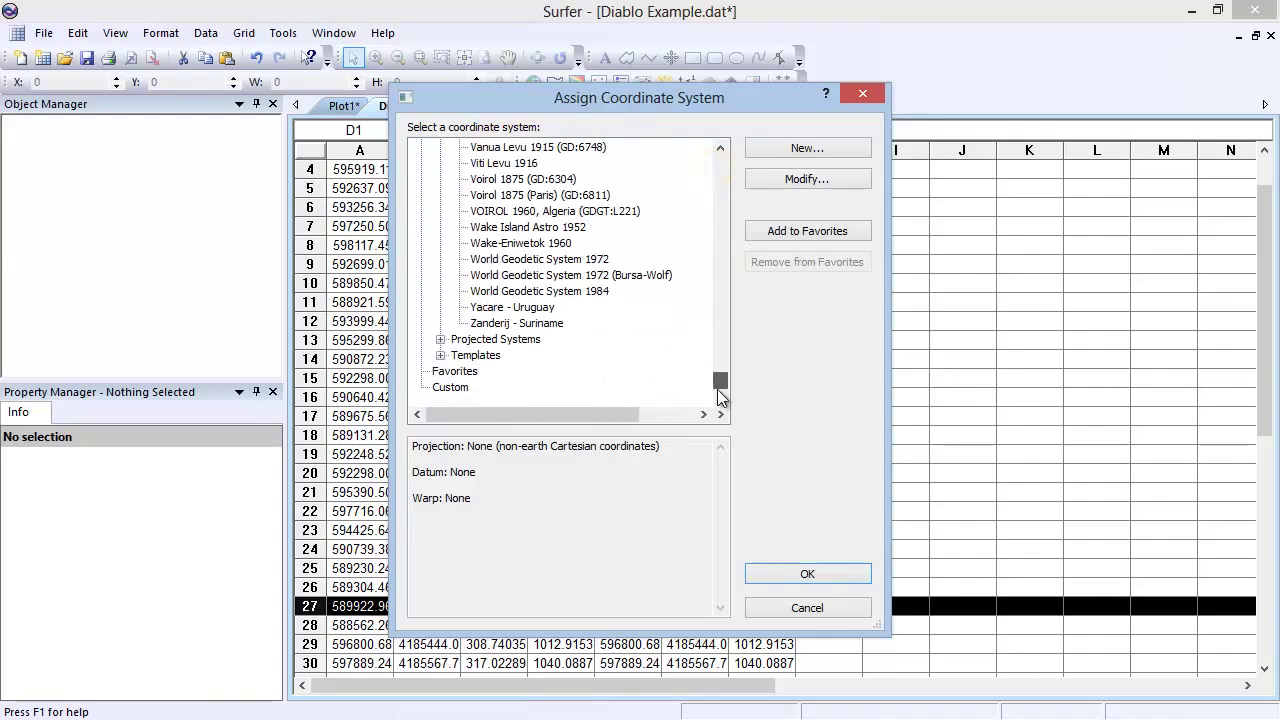
click(569, 290)
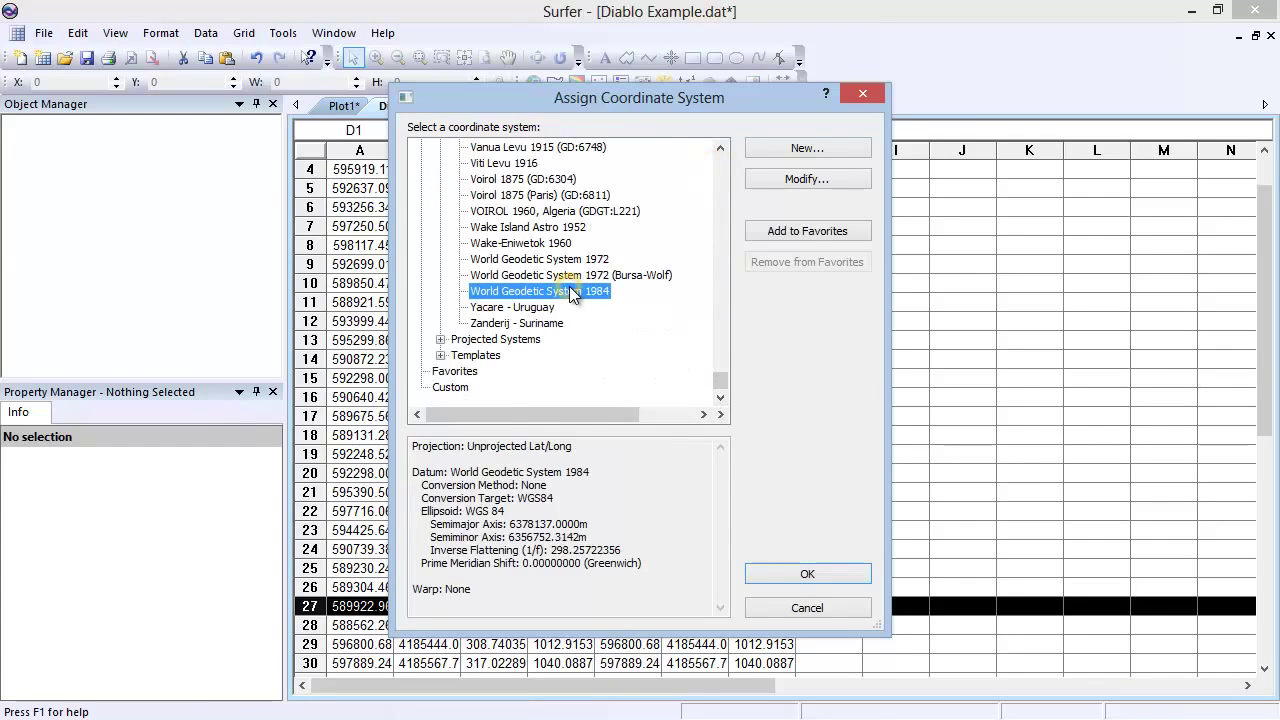
click(858, 574)
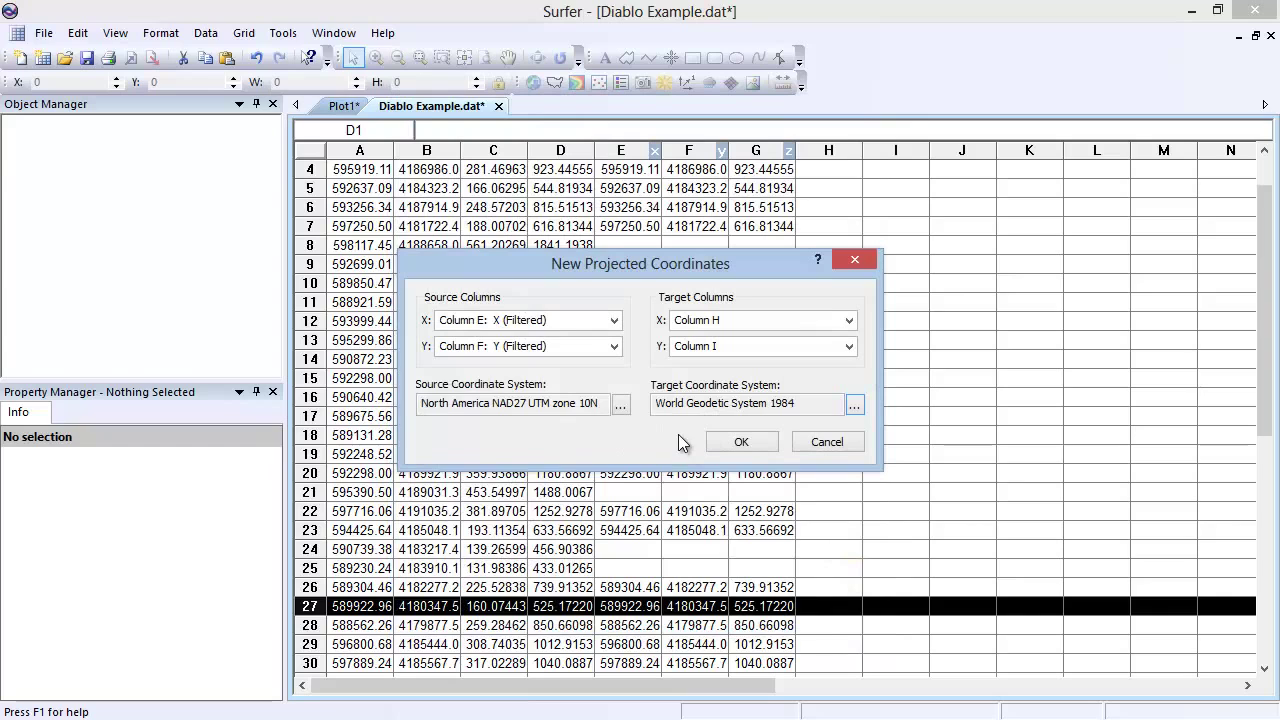
click(743, 442)
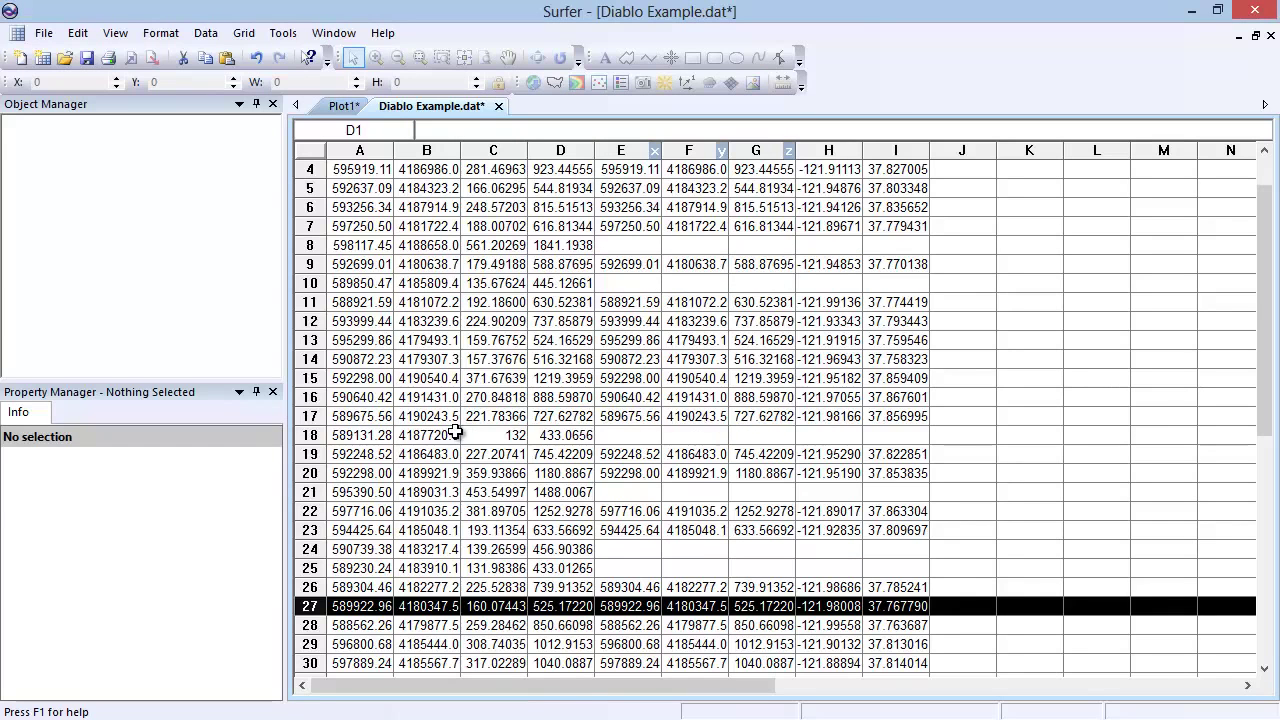